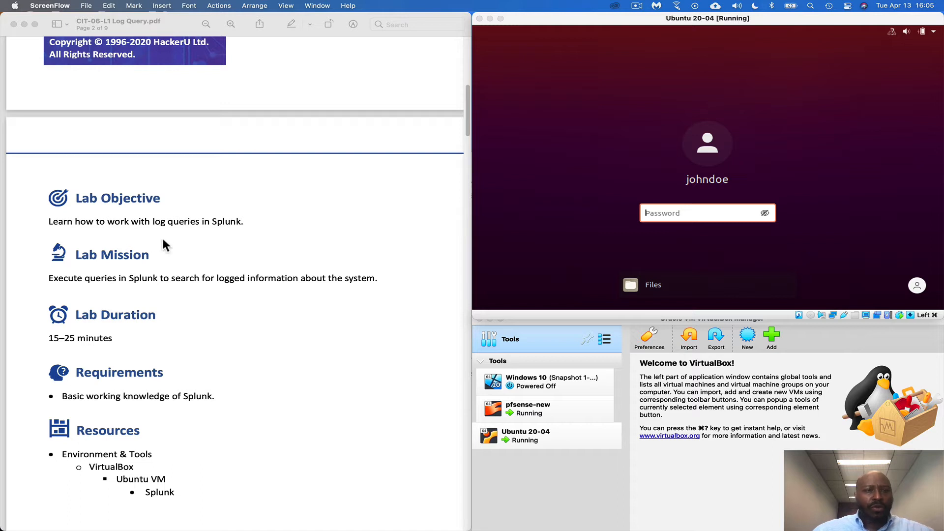
Read the Log Query lab guide from the objective through the resources to the first Query Logs task
{"action": "scroll", "coordinate": [214, 257], "scroll_direction": "down", "scroll_amount": 1}
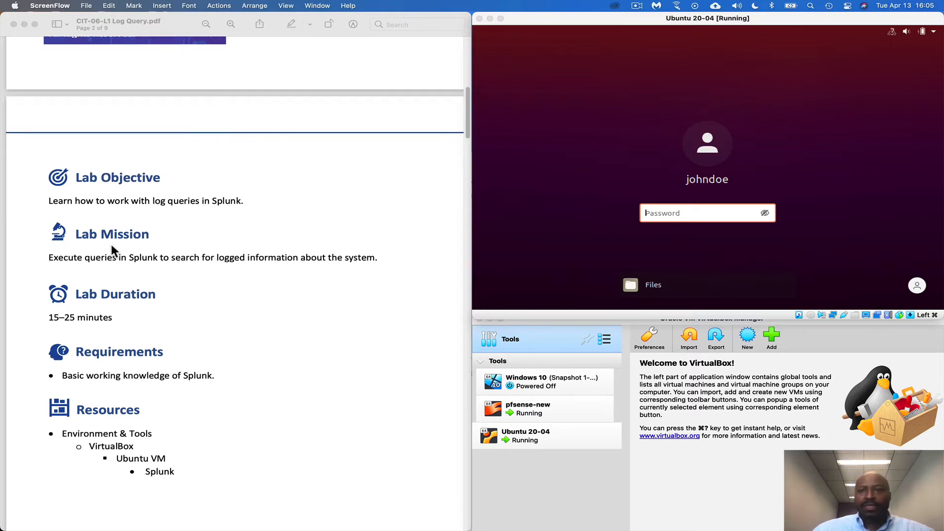
{"action": "scroll", "coordinate": [132, 251], "scroll_direction": "down", "scroll_amount": 1}
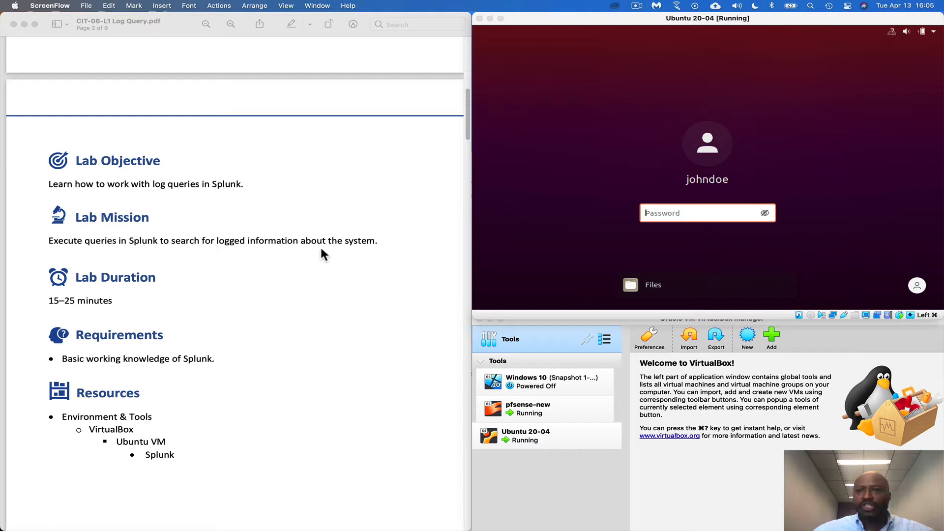
{"action": "scroll", "coordinate": [315, 291], "scroll_direction": "down", "scroll_amount": 4}
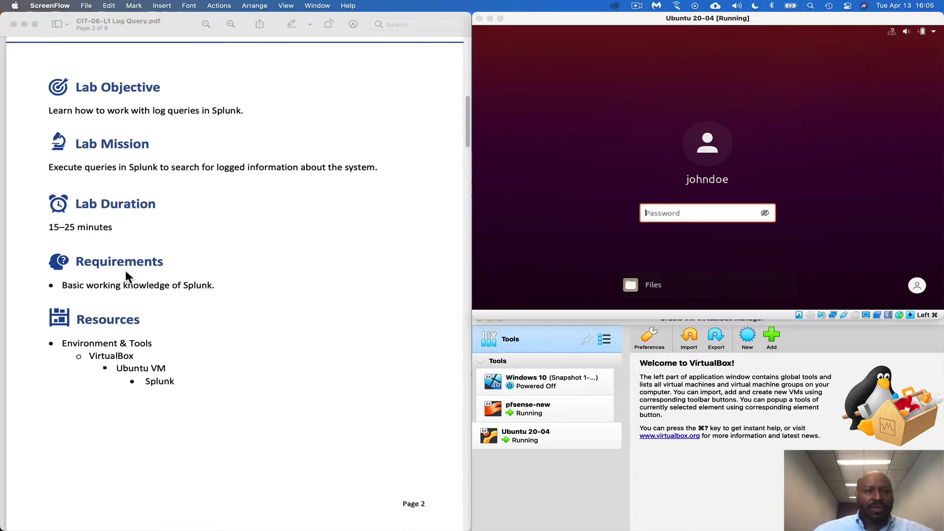
{"action": "scroll", "coordinate": [163, 290], "scroll_direction": "down", "scroll_amount": 1}
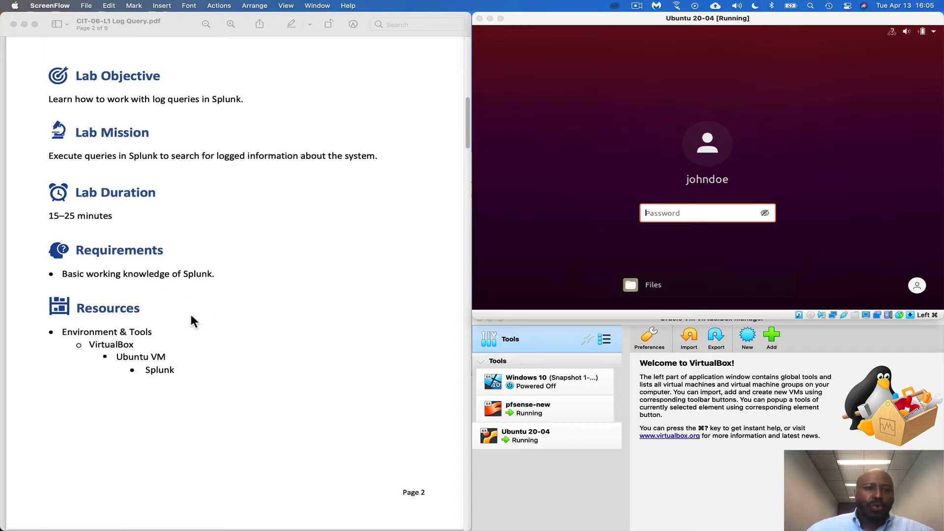
{"action": "scroll", "coordinate": [194, 311], "scroll_direction": "down", "scroll_amount": 3}
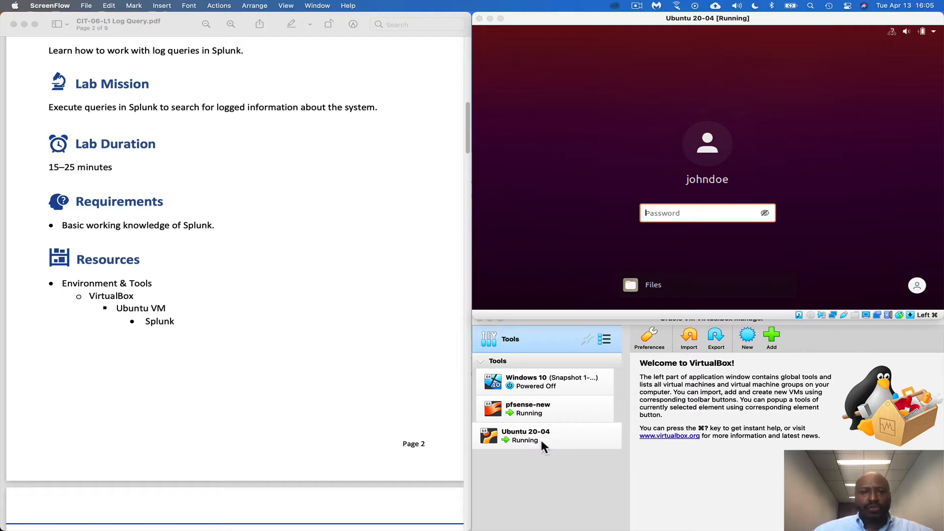
{"action": "scroll", "coordinate": [382, 410], "scroll_direction": "down", "scroll_amount": 20}
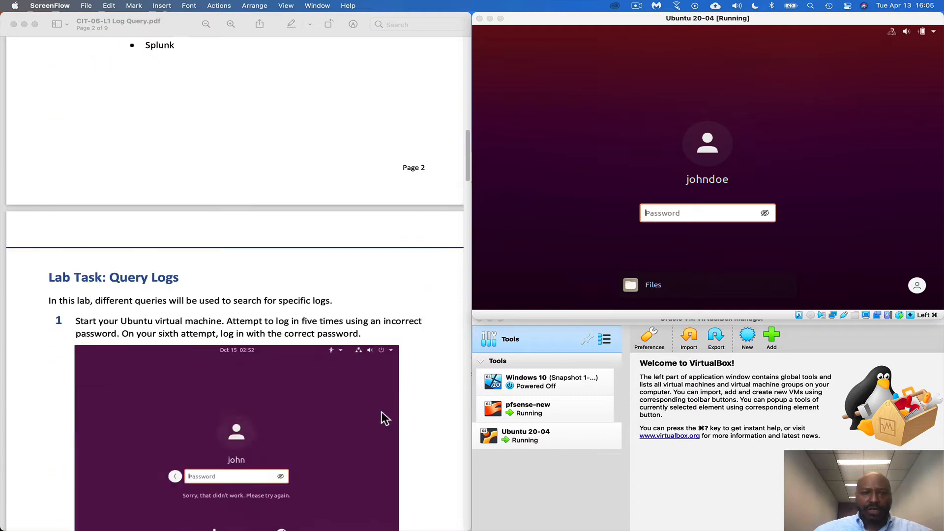
{"action": "scroll", "coordinate": [383, 413], "scroll_direction": "down", "scroll_amount": 2}
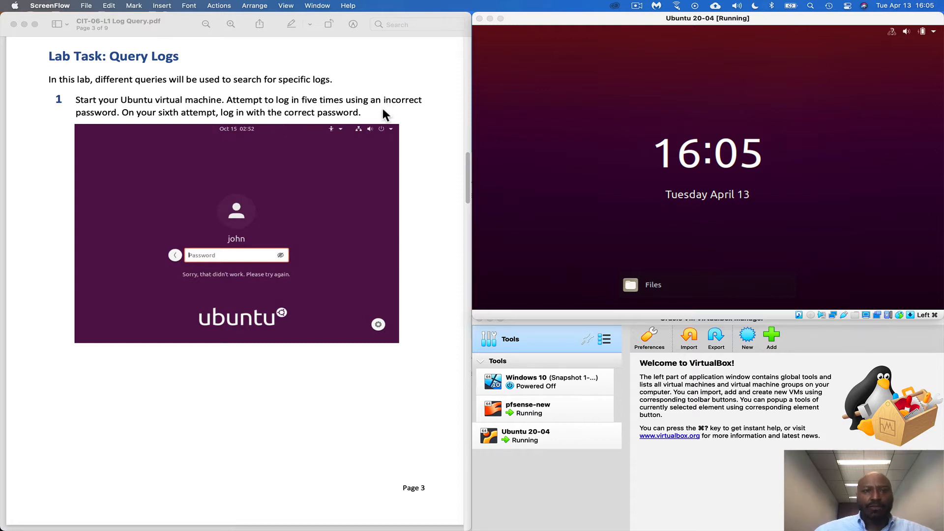
Attempt to log in to the Ubuntu virtual machine five times with an incorrect account password
{"action": "left_click", "coordinate": [683, 215]}
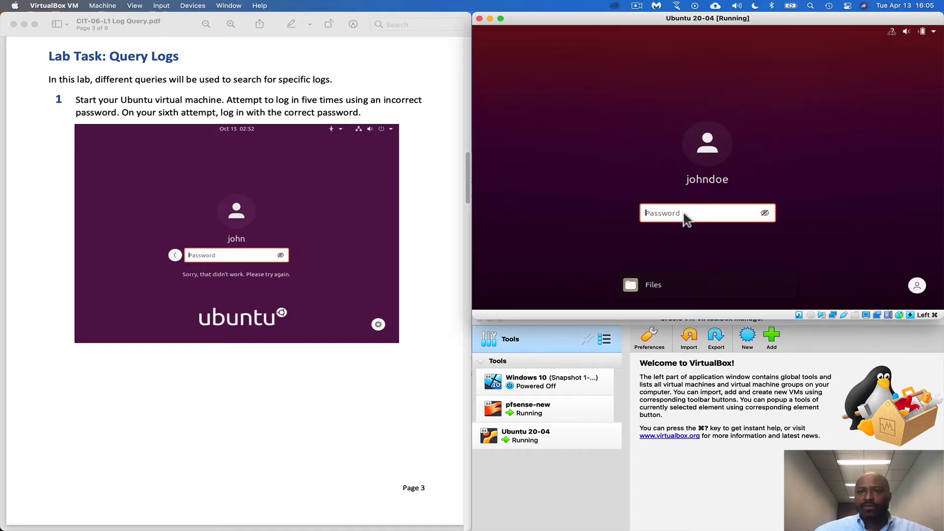
{"action": "type", "text": "•••••••••••••••"}
{"action": "key", "text": "Return"}
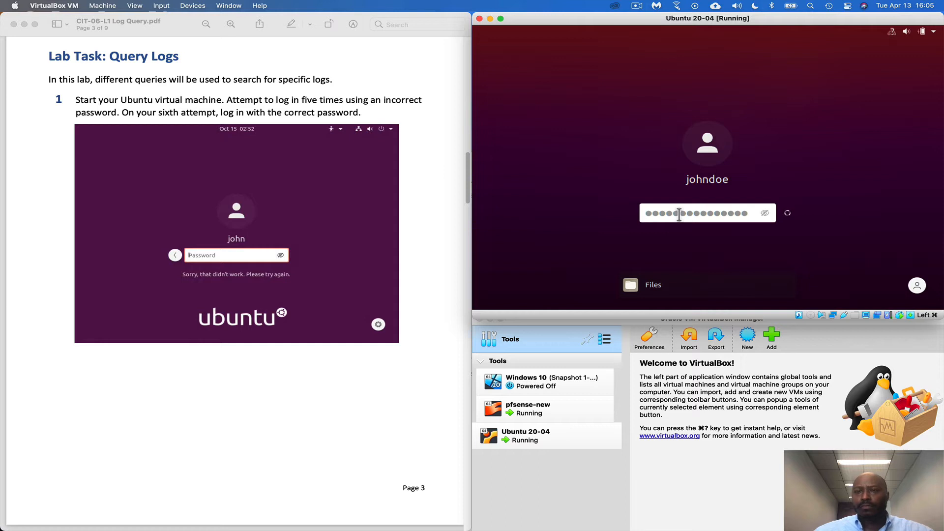
{"action": "type", "text": "•••••••••"}
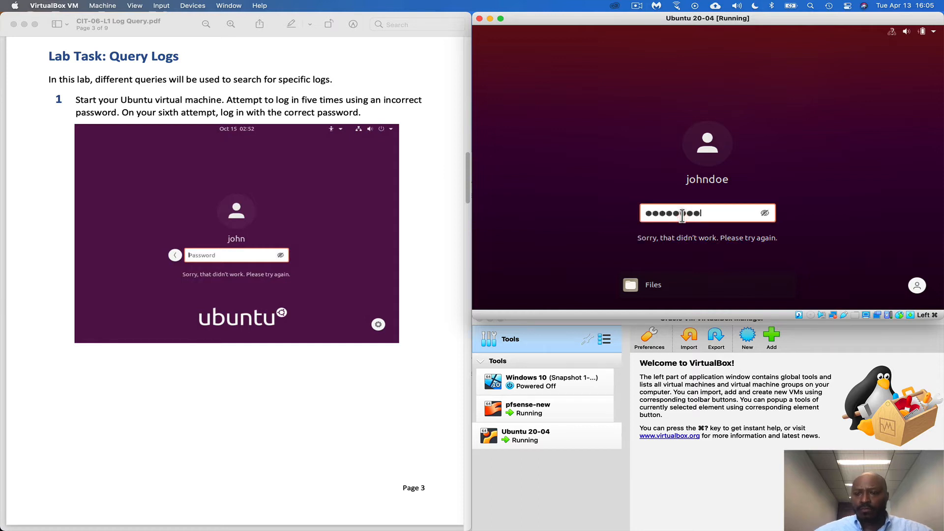
{"action": "type", "text": "•"}
{"action": "key", "text": "Return"}
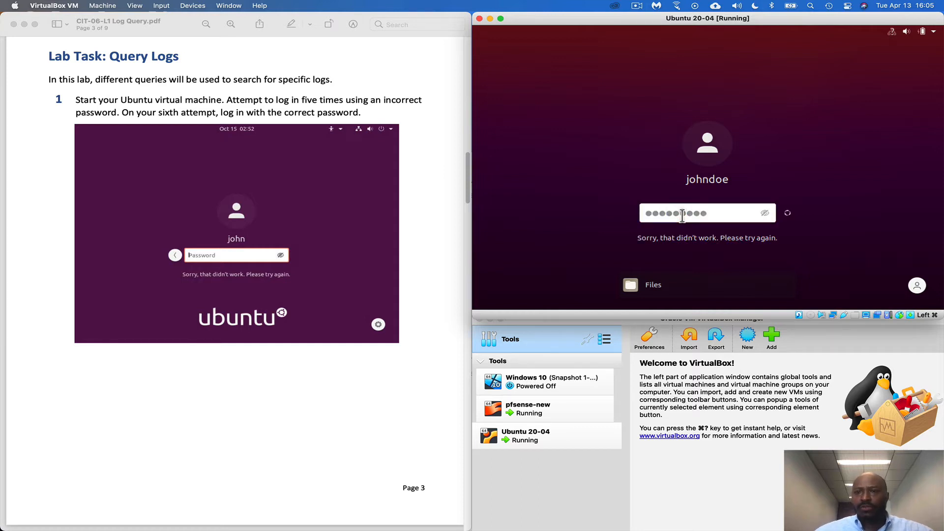
{"action": "type", "text": "•••••••••••"}
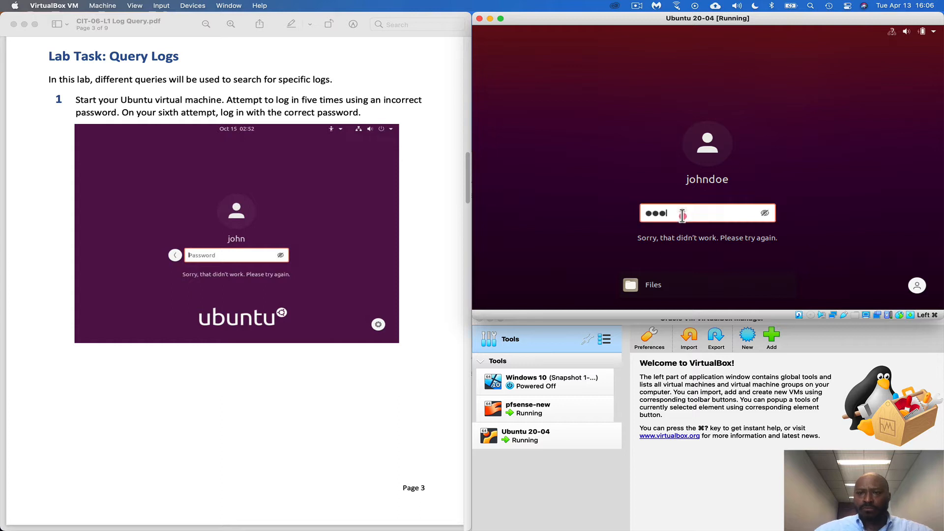
{"action": "key", "text": "Return"}
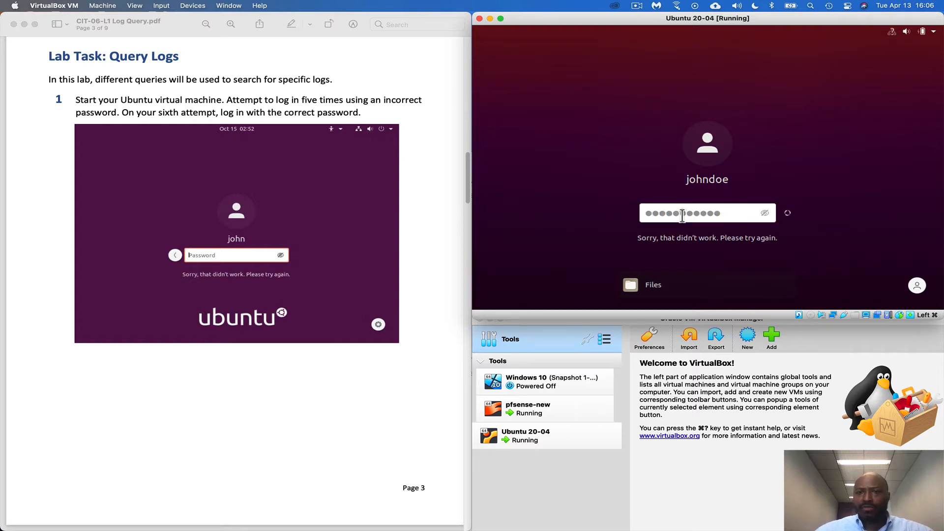
{"action": "type", "text": "•••••••••••••"}
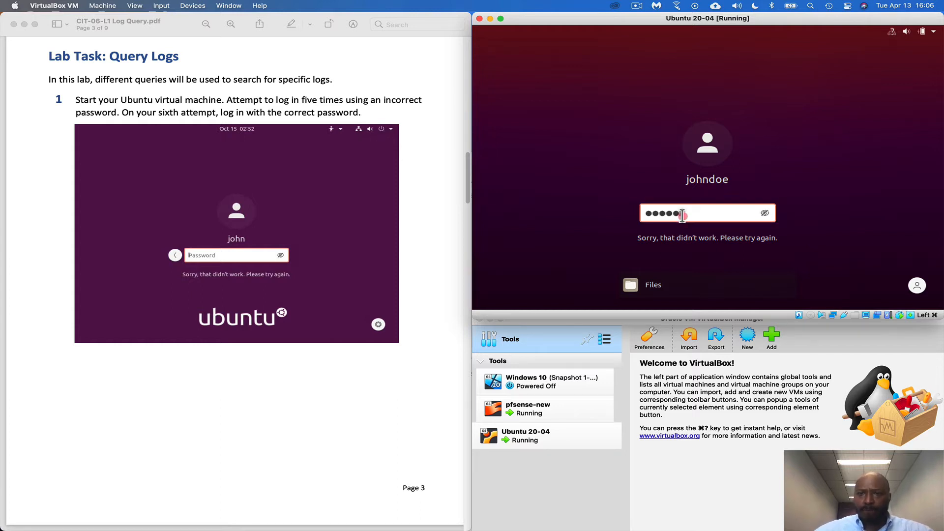
{"action": "key", "text": "Return"}
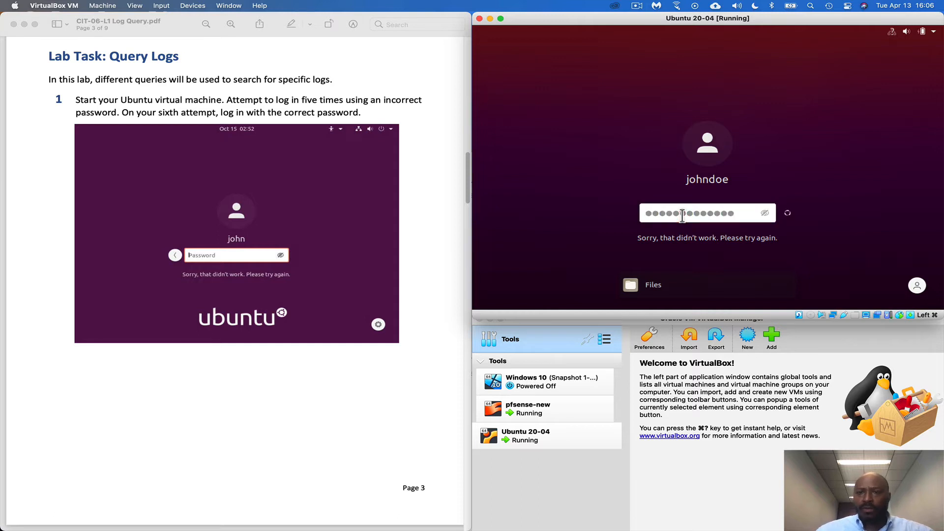
{"action": "type", "text": "•••••••••••••"}
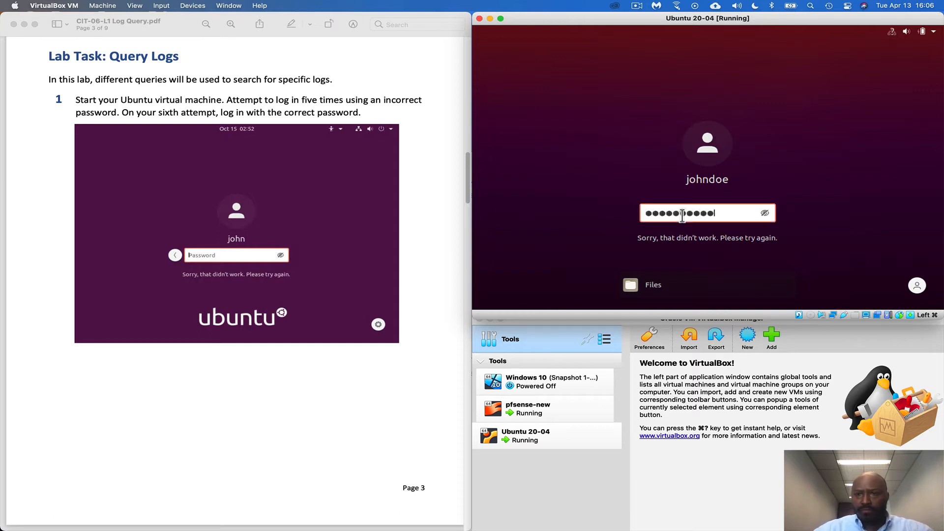
{"action": "key", "text": "Return"}
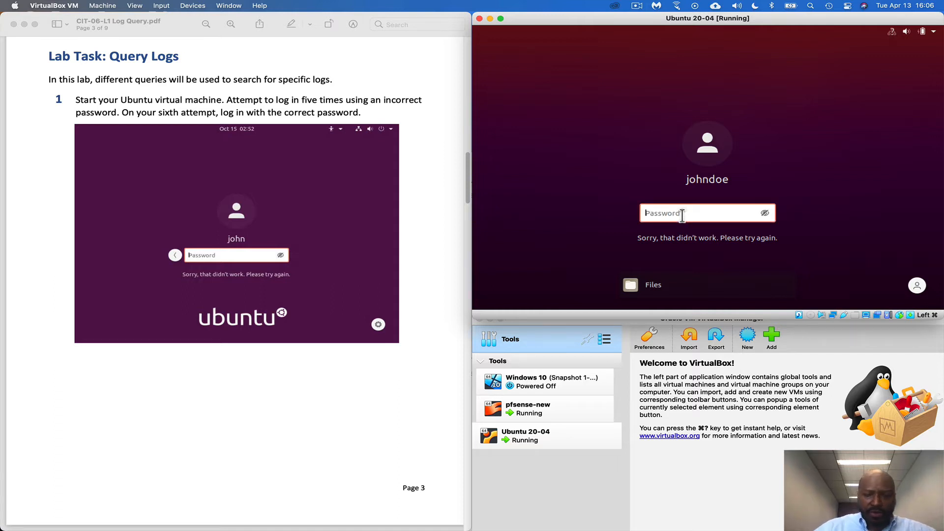
Log in to the Ubuntu virtual machine with the correct account password
{"action": "type", "text": "••••"}
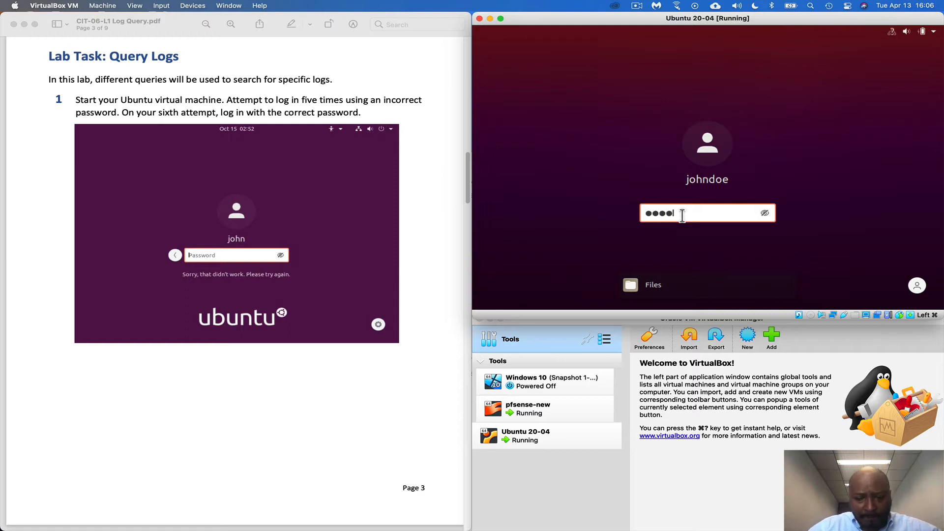
{"action": "type", "text": "•••"}
{"action": "key", "text": "Return"}
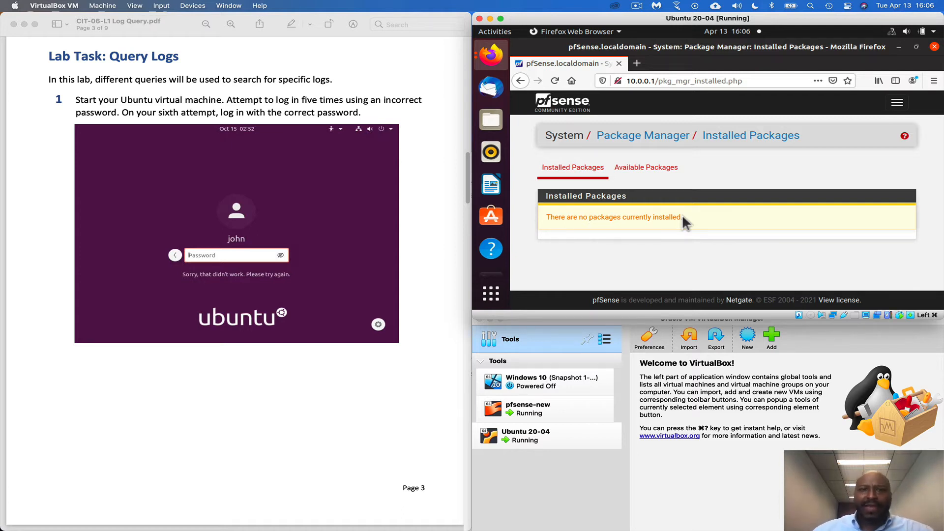
Search the Ubuntu applications for "terminal", open Terminal and clear its earlier output
{"action": "scroll", "coordinate": [380, 379], "scroll_direction": "down", "scroll_amount": 5}
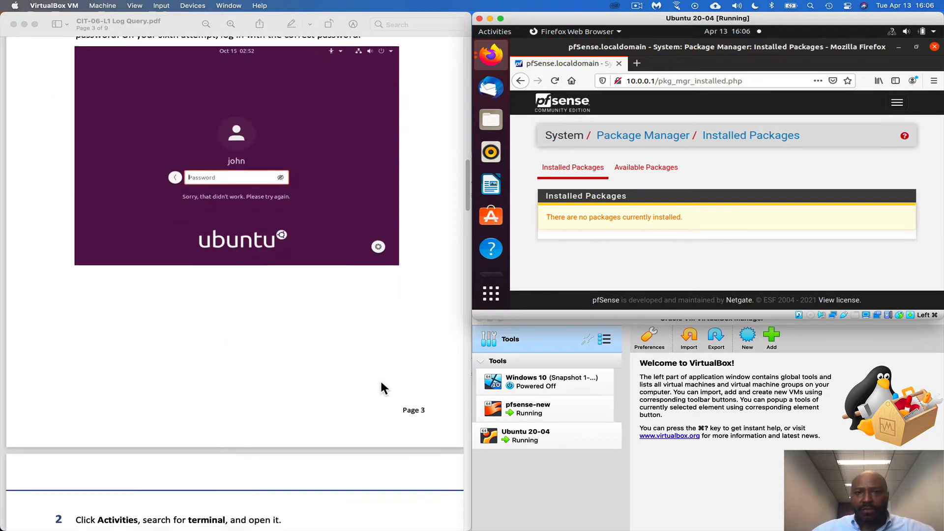
{"action": "scroll", "coordinate": [381, 383], "scroll_direction": "down", "scroll_amount": 3}
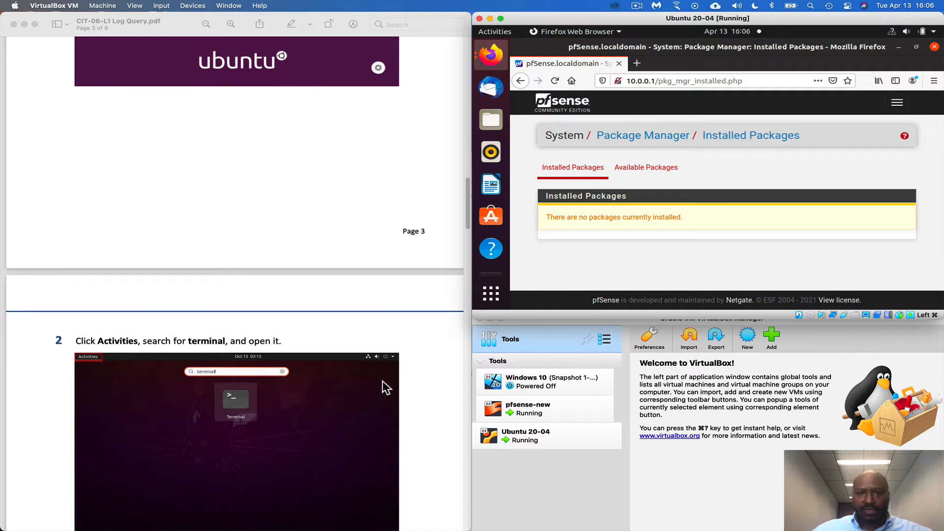
{"action": "scroll", "coordinate": [383, 380], "scroll_direction": "down", "scroll_amount": 2}
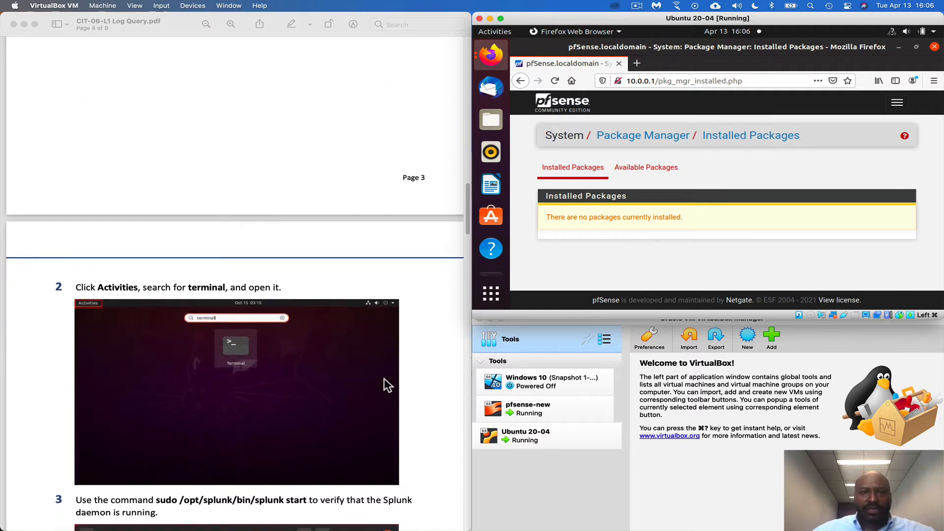
{"action": "scroll", "coordinate": [384, 378], "scroll_direction": "down", "scroll_amount": 2}
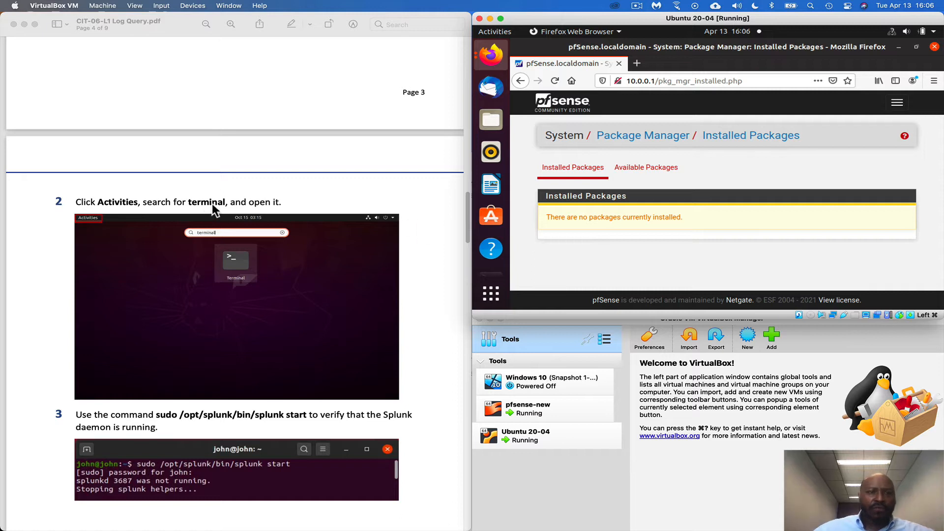
{"action": "left_click", "coordinate": [488, 298]}
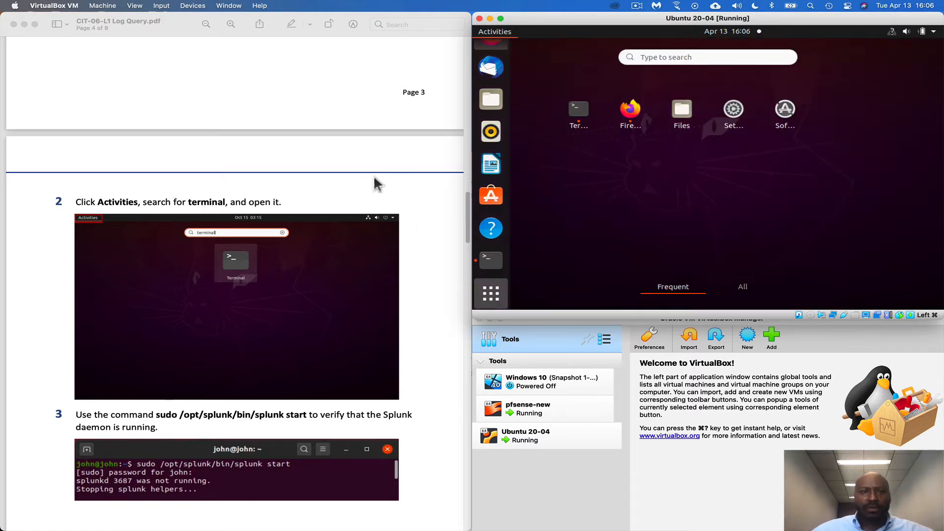
{"action": "left_click", "coordinate": [725, 54]}
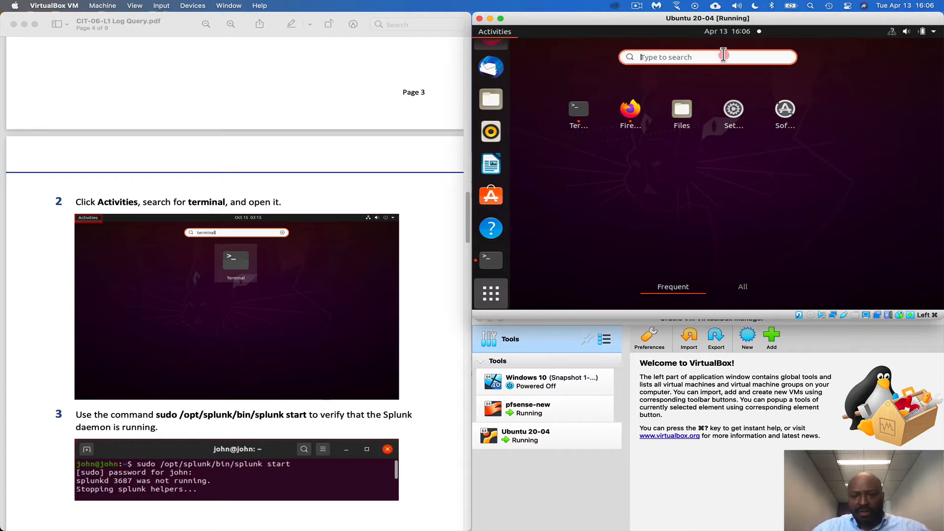
{"action": "type", "text": "termin"}
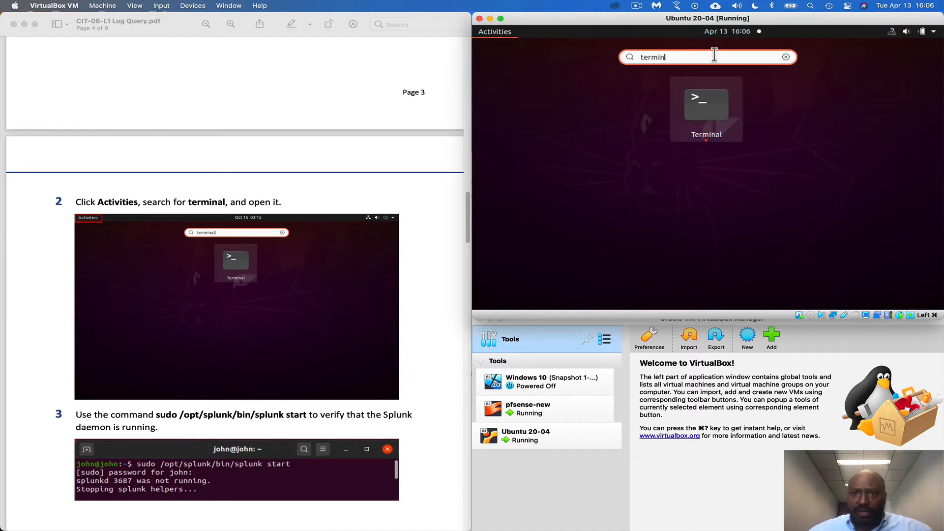
{"action": "type", "text": "al"}
{"action": "key", "text": "Return"}
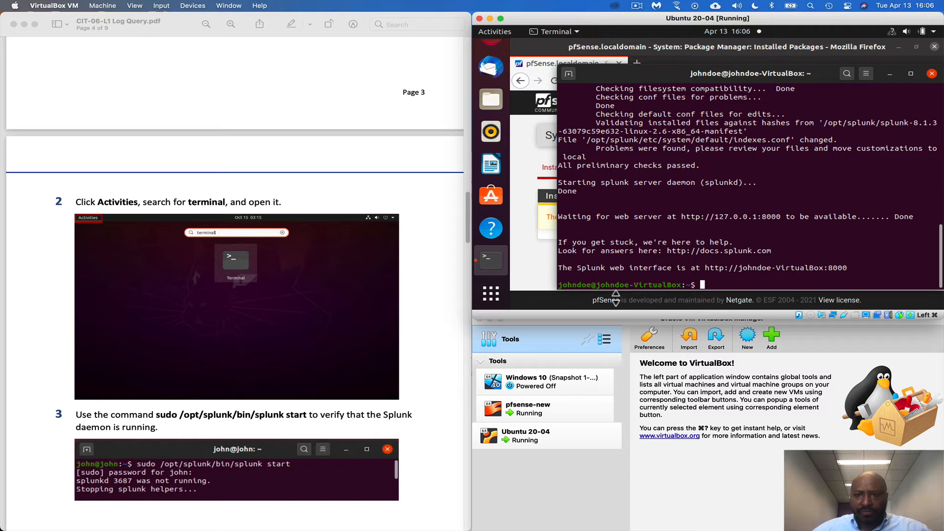
{"action": "type", "text": "clear"}
{"action": "key", "text": "Return"}
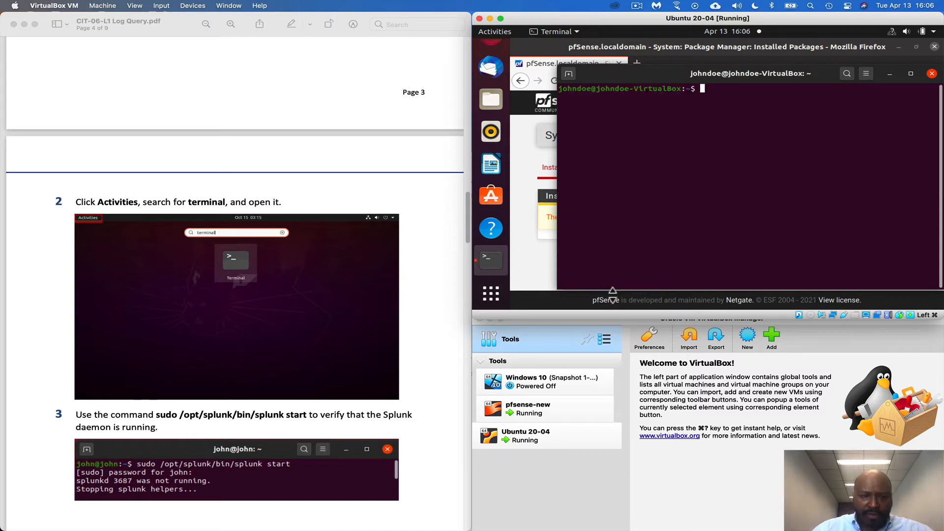
Run "sudo /opt/splunk/bin/splunk start" in the terminal and authorise it with the sudo password
{"action": "type", "text": "sudo "}
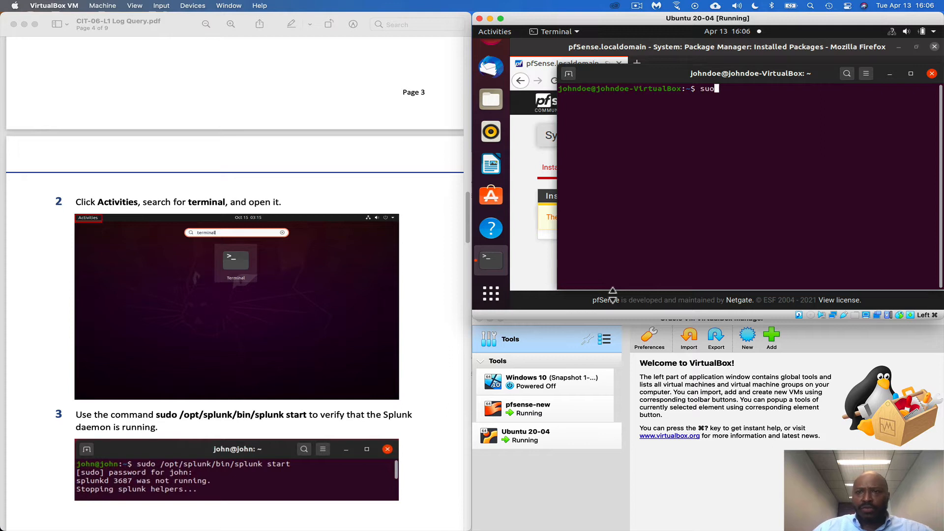
{"action": "type", "text": "o"}
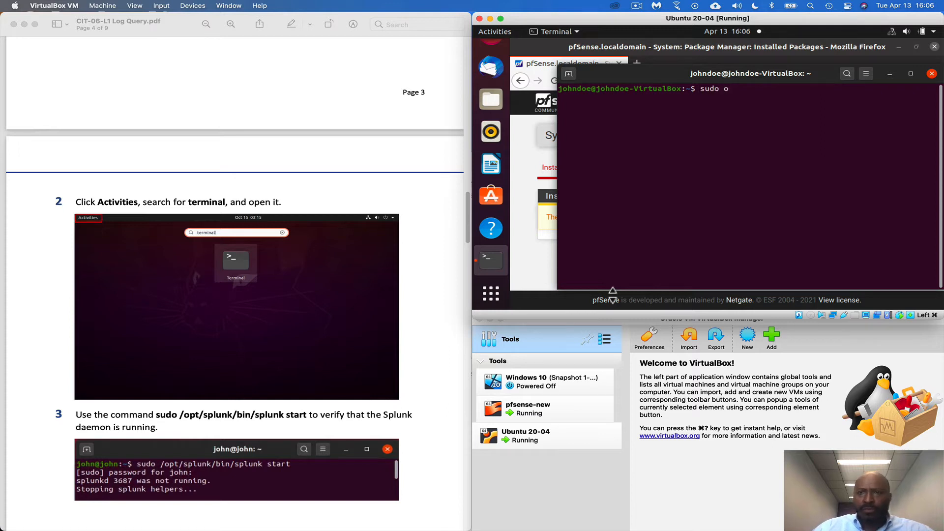
{"action": "key", "text": "BackSpace"}
{"action": "type", "text": "/opt/"}
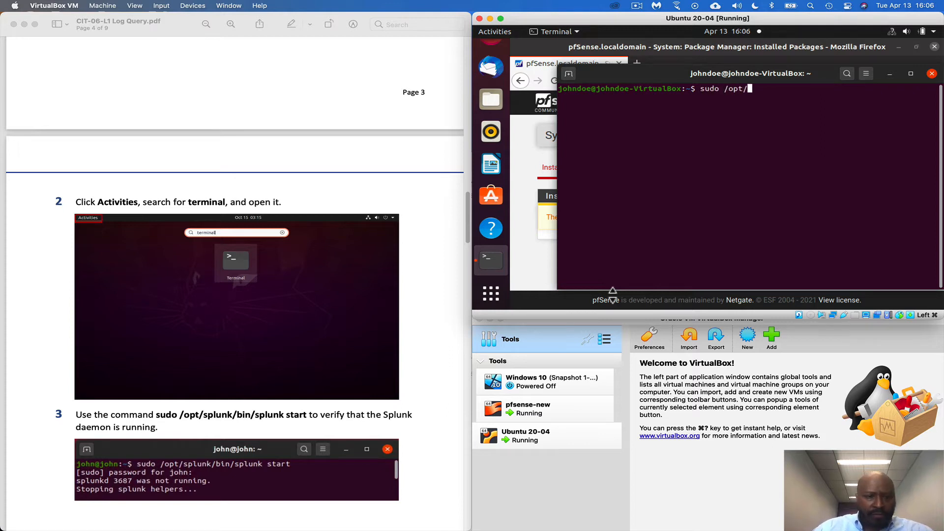
{"action": "type", "text": "splunk/bin/b"}
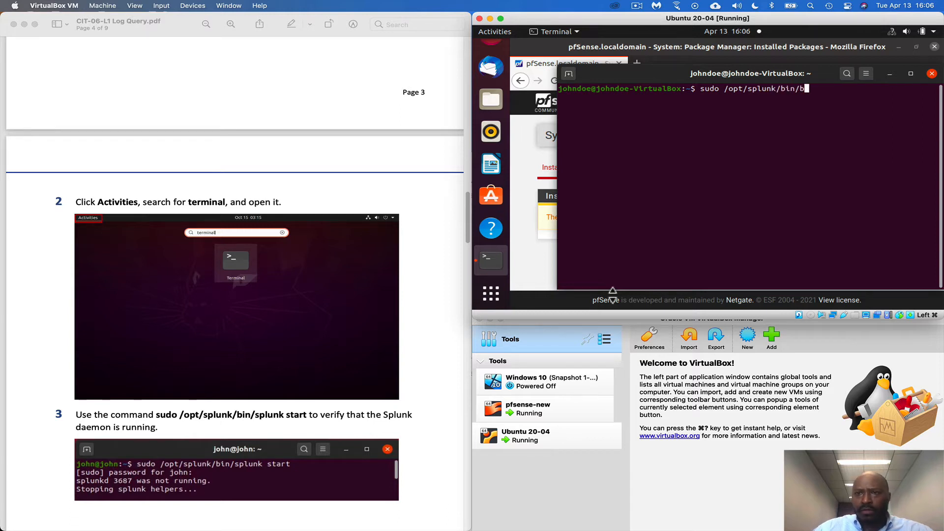
{"action": "key", "text": "BackSpace"}
{"action": "type", "text": "sl"}
{"action": "key", "text": "Tab"}
{"action": "key", "text": "BackSpace"}
{"action": "key", "text": "BackSpace"}
{"action": "key", "text": "BackSpace"}
{"action": "type", "text": "p"}
{"action": "key", "text": "BackSpace"}
{"action": "key", "text": "BackSpace"}
{"action": "type", "text": "plunk start"}
{"action": "key", "text": "Return"}
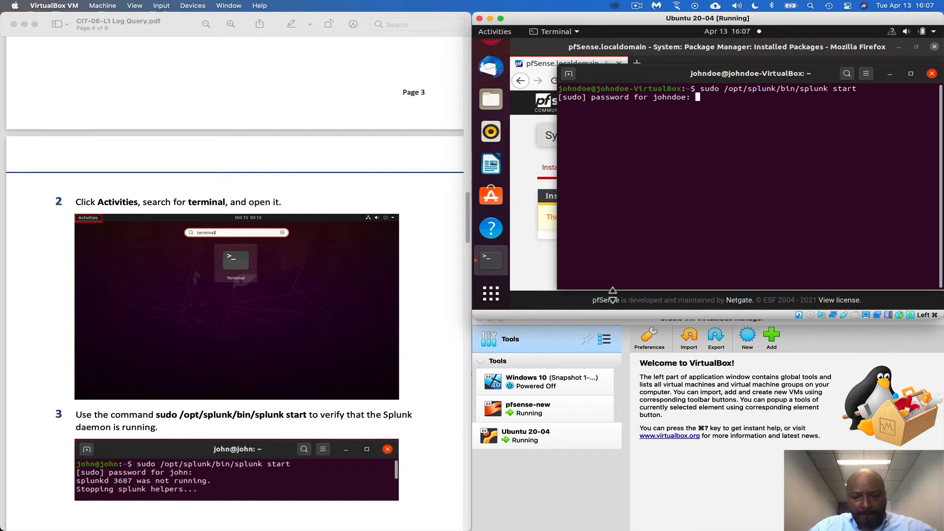
{"action": "key", "text": "Return"}
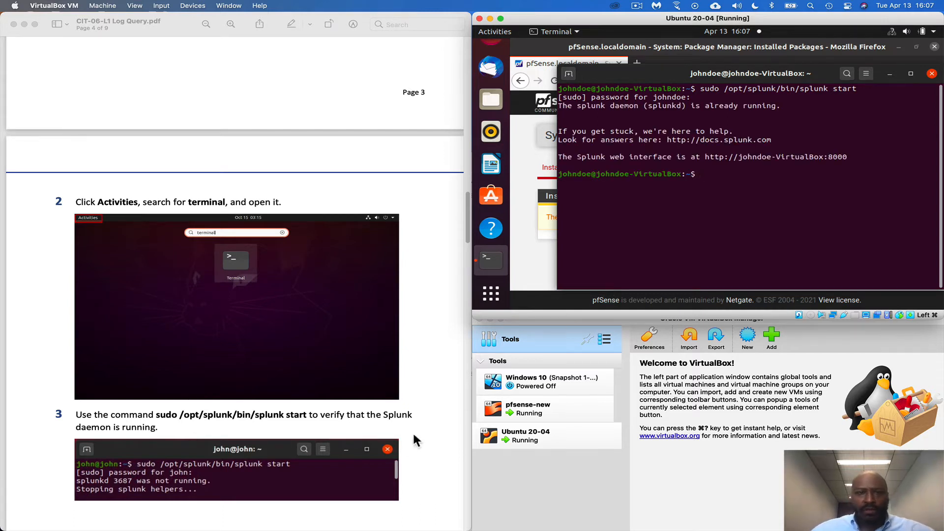
Bring the Firefox window in the Ubuntu virtual machine forward and browse to 127.0.0.1:8000
{"action": "scroll", "coordinate": [354, 440], "scroll_direction": "down", "scroll_amount": 5}
{"action": "scroll", "coordinate": [296, 418], "scroll_direction": "down", "scroll_amount": 10}
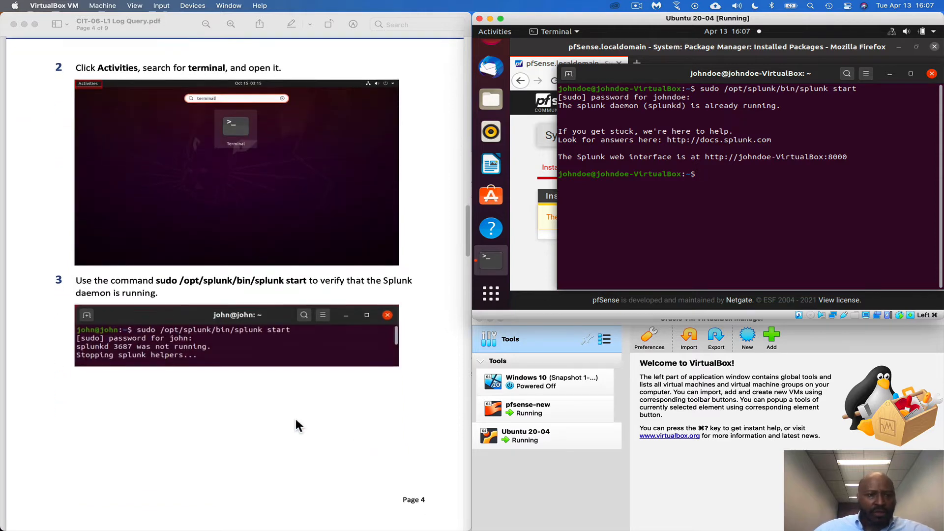
{"action": "scroll", "coordinate": [301, 424], "scroll_direction": "down", "scroll_amount": 1}
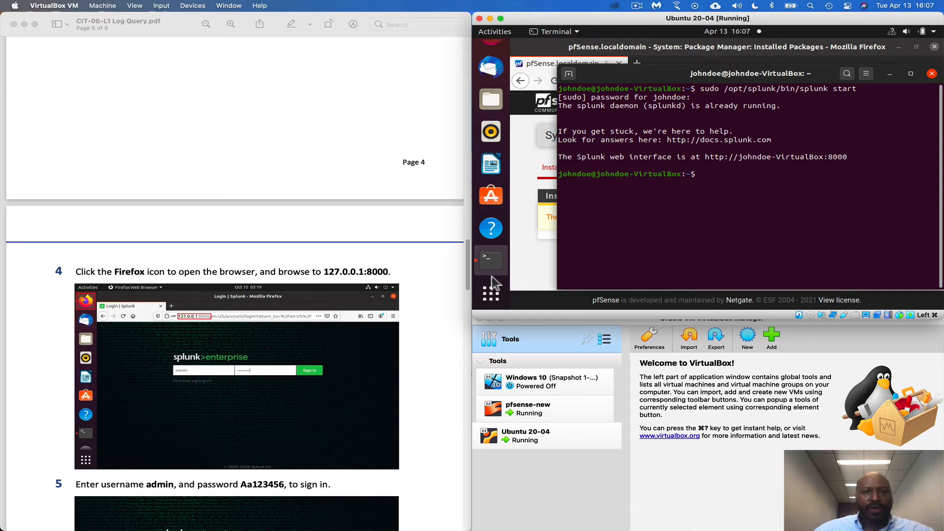
{"action": "left_click", "coordinate": [534, 274]}
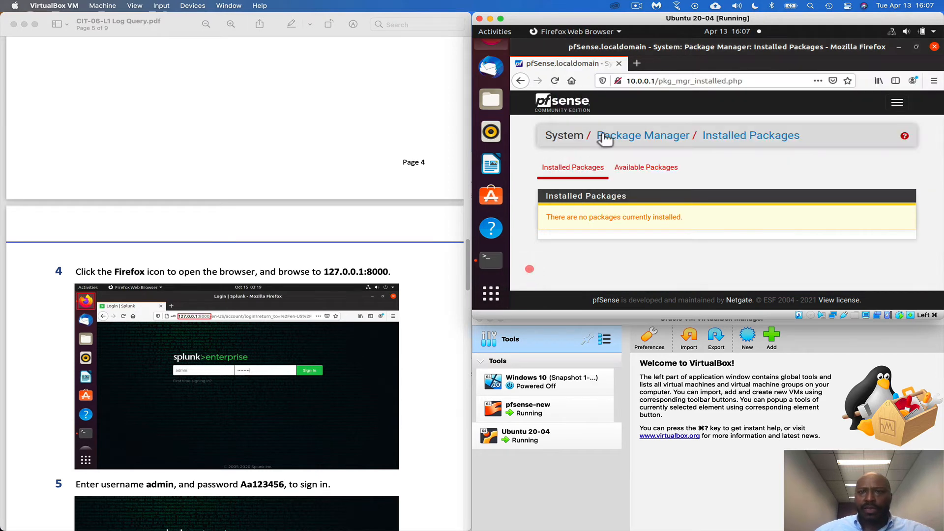
{"action": "left_click", "coordinate": [652, 81]}
{"action": "type", "text": "127.0.0.1:8000/"}
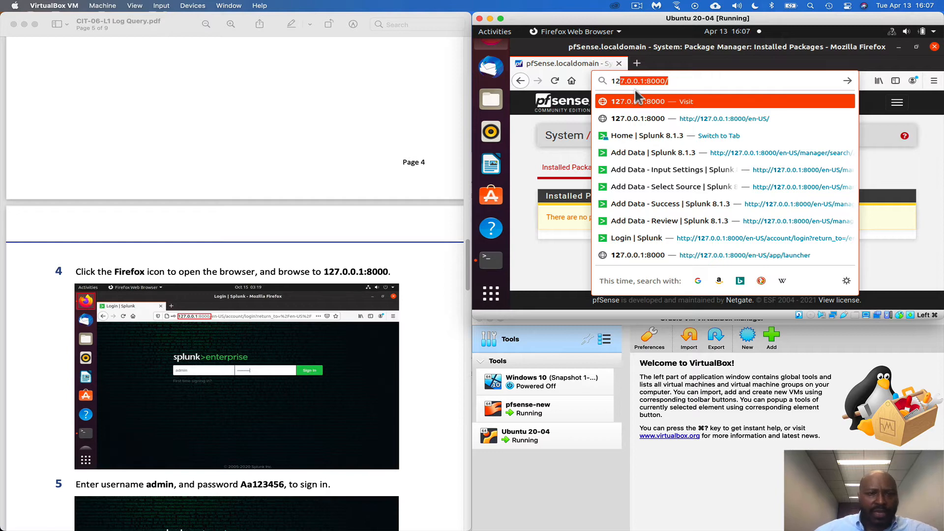
{"action": "left_click", "coordinate": [681, 81]}
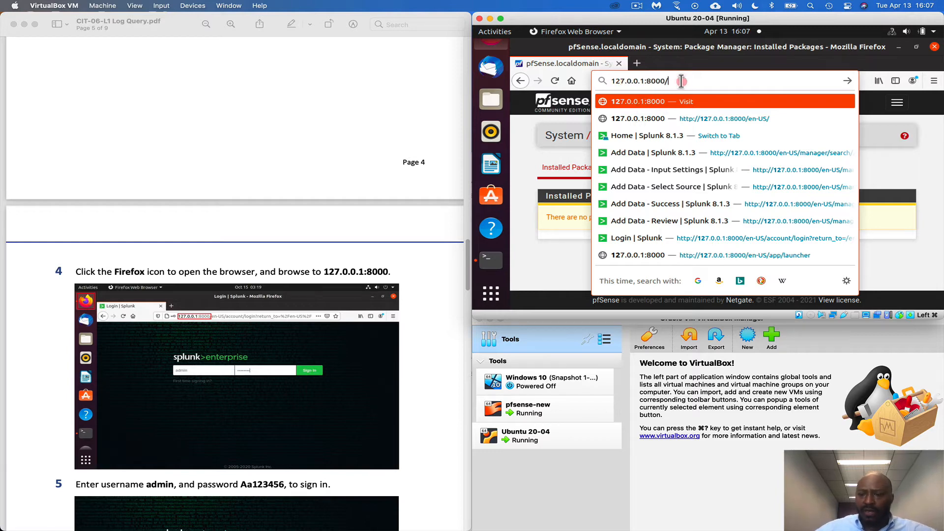
{"action": "key", "text": "Return"}
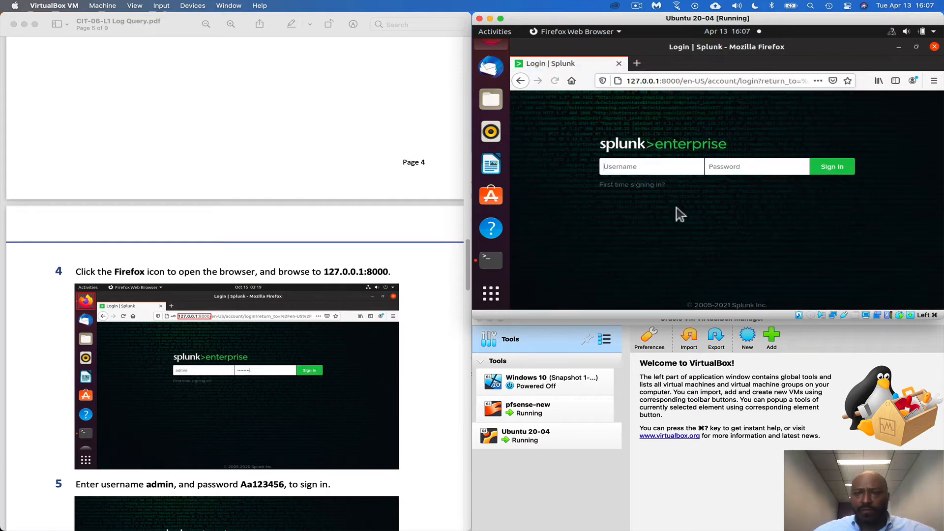
Sign in to Splunk Enterprise as admin with the account password, and decline saving the login in Firefox
{"action": "scroll", "coordinate": [306, 363], "scroll_direction": "down", "scroll_amount": 2}
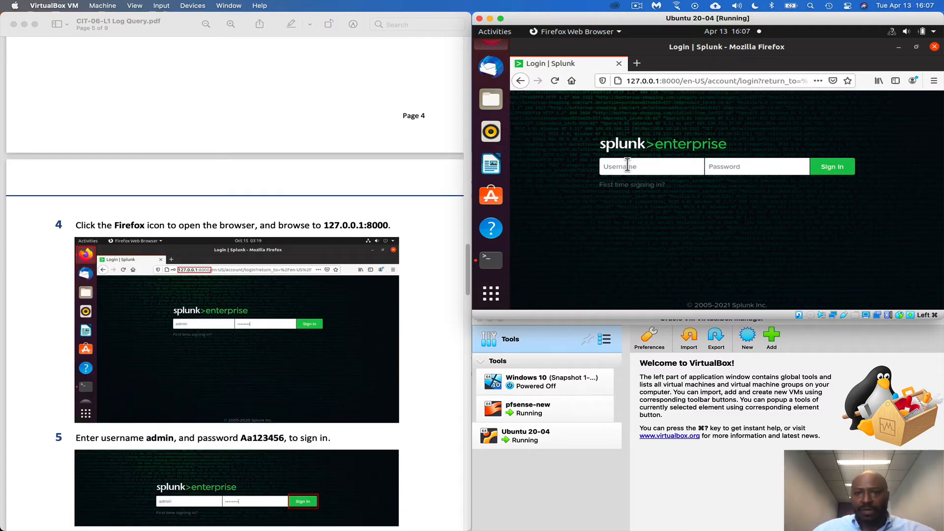
{"action": "type", "text": "admin"}
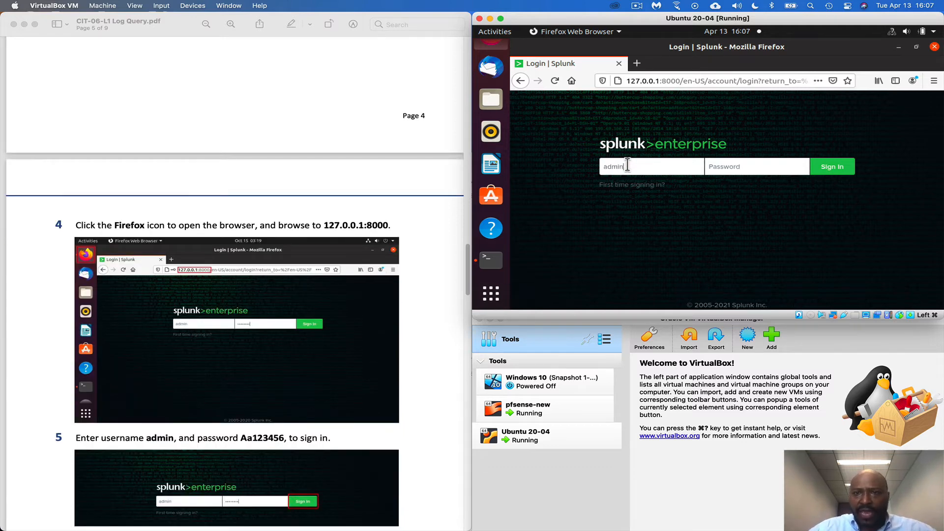
{"action": "type", "text": "Aa"}
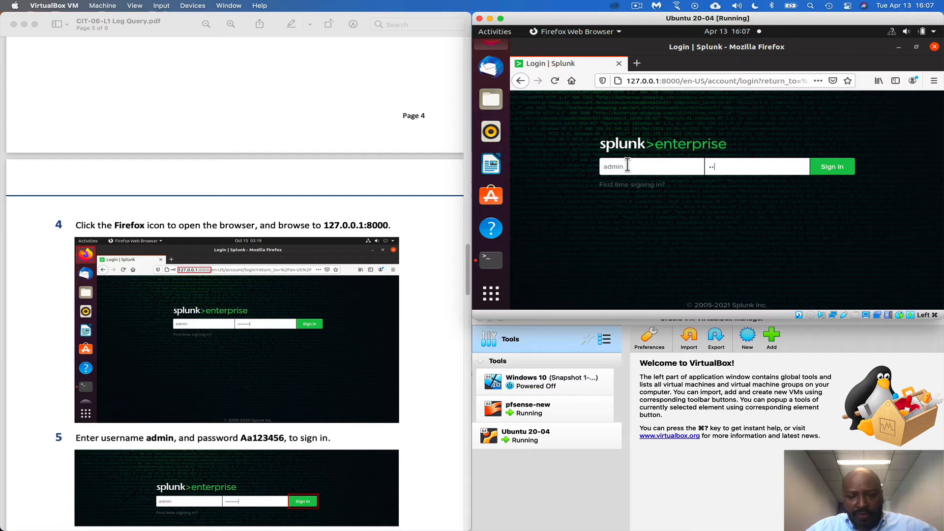
{"action": "key", "text": "Return"}
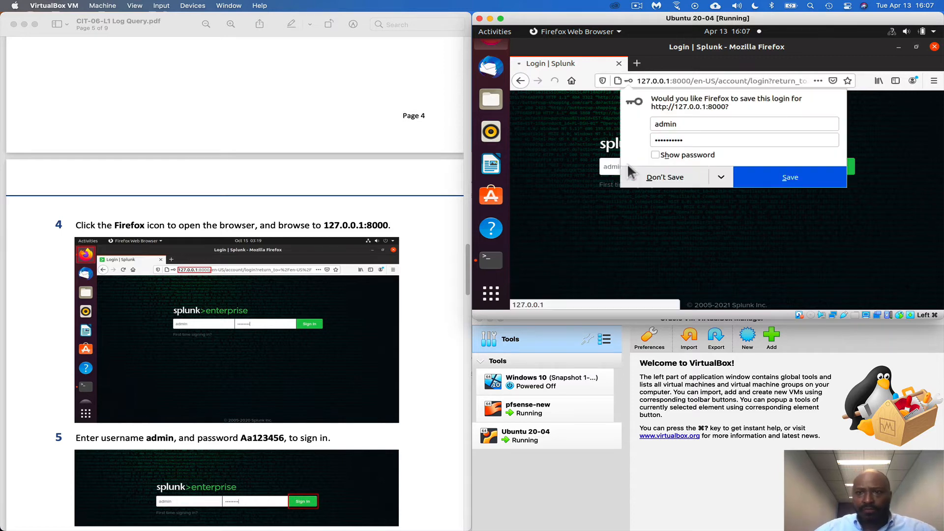
{"action": "left_click", "coordinate": [671, 178]}
Narrow the lab PDF window, then shift the Ubuntu VM window beside it and widen it to the screen edge
{"action": "scroll", "coordinate": [327, 376], "scroll_direction": "down", "scroll_amount": 5}
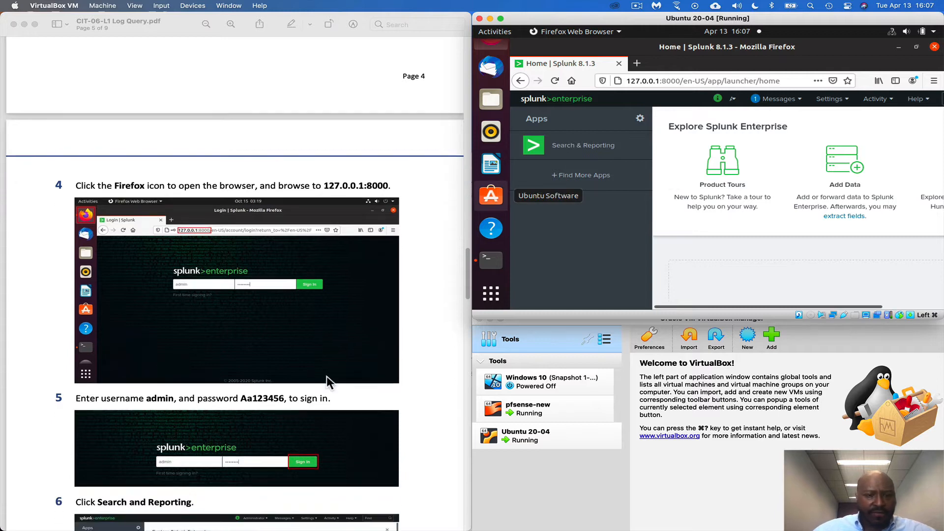
{"action": "scroll", "coordinate": [327, 375], "scroll_direction": "down", "scroll_amount": 3}
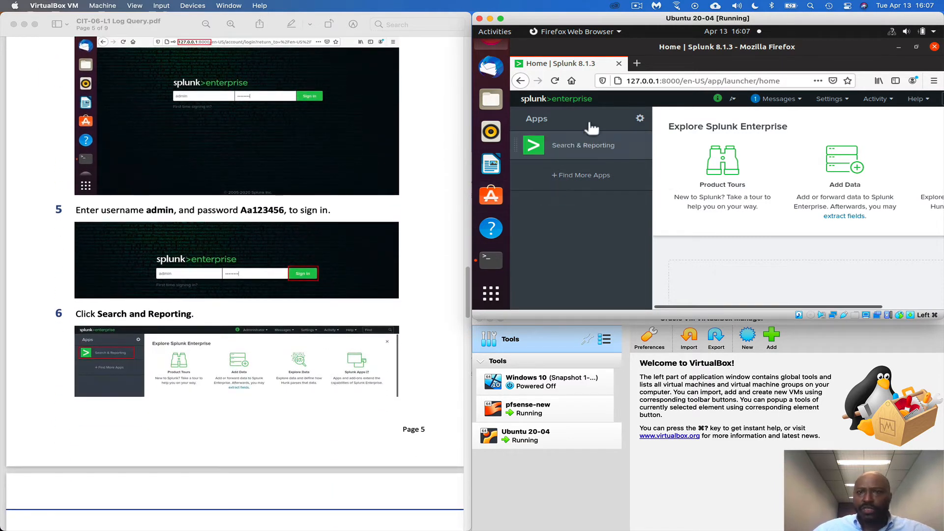
{"action": "left_click", "coordinate": [430, 161]}
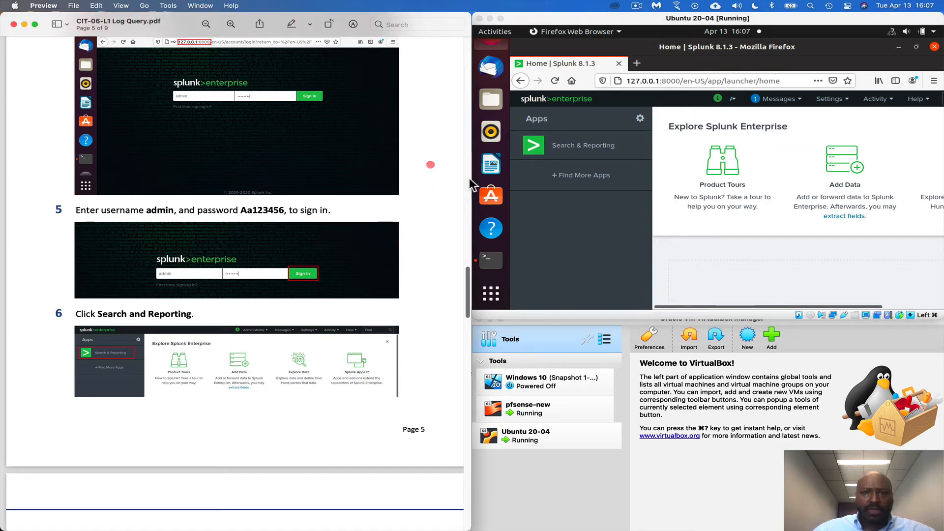
{"action": "left_click_drag", "start_coordinate": [471, 183], "coordinate": [390, 184]}
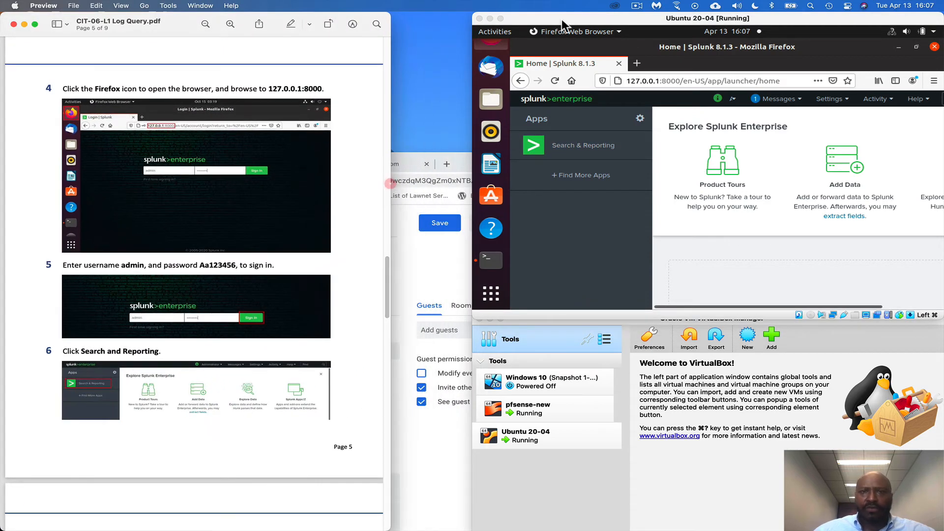
{"action": "left_click_drag", "start_coordinate": [570, 20], "coordinate": [499, 21]}
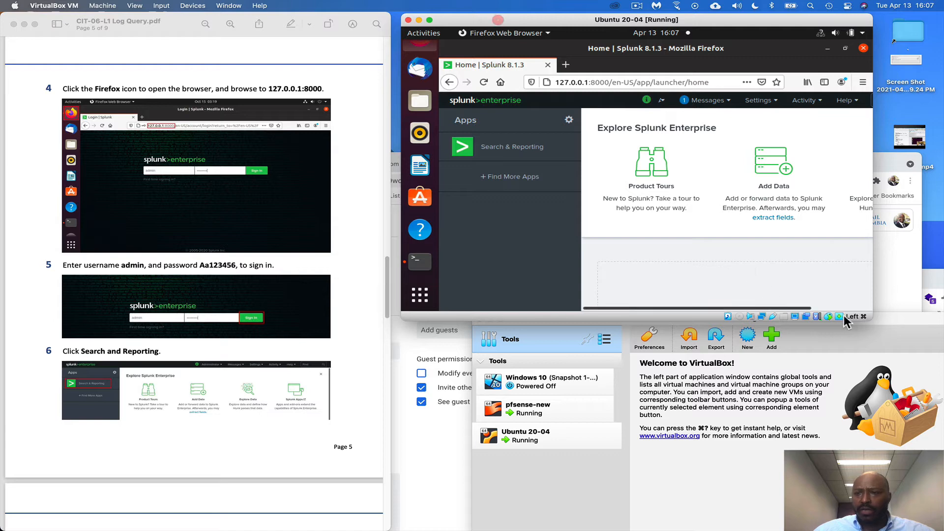
{"action": "left_click_drag", "start_coordinate": [873, 321], "coordinate": [943, 323]}
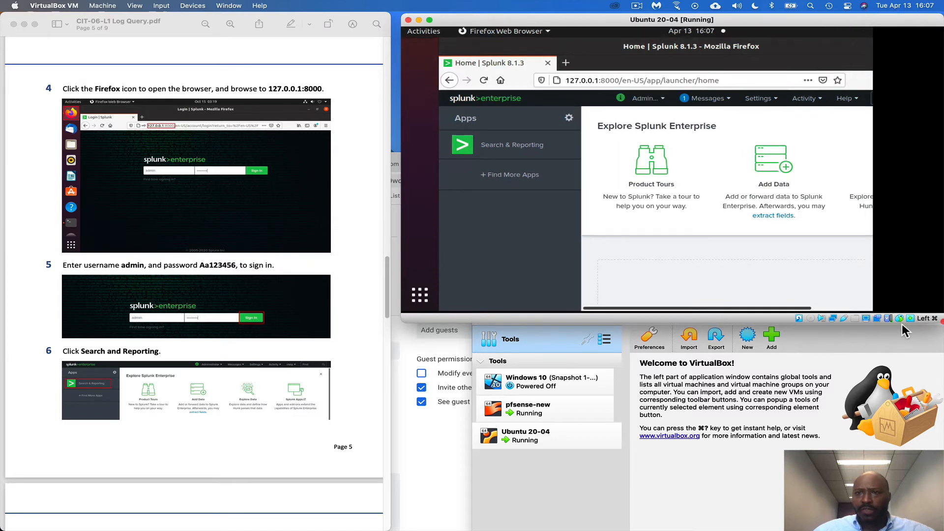
Open the Search & Reporting app from the Splunk home page
{"action": "scroll", "coordinate": [228, 403], "scroll_direction": "down", "scroll_amount": 1}
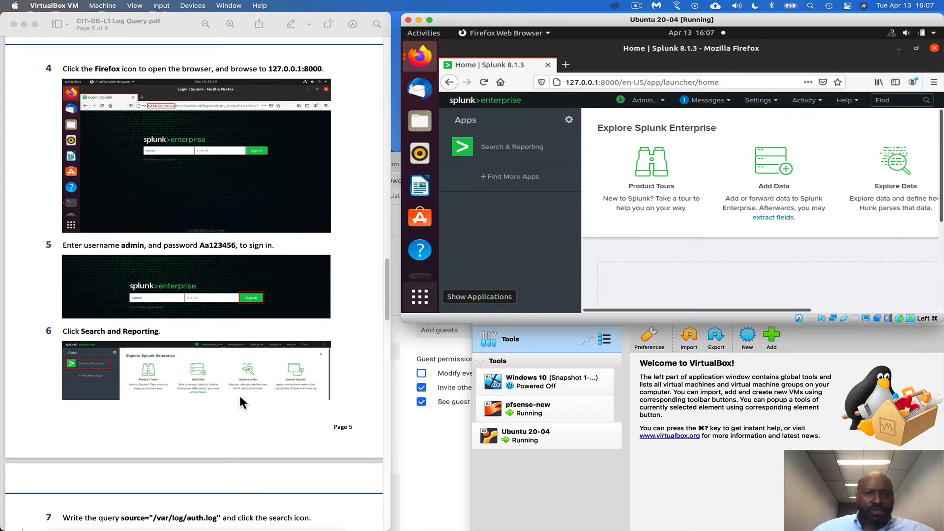
{"action": "left_click", "coordinate": [477, 150]}
Copy the query source="/var/log/auth.log" from step 7 of the lab PDF and run it in the Splunk search
{"action": "scroll", "coordinate": [208, 408], "scroll_direction": "down", "scroll_amount": 6}
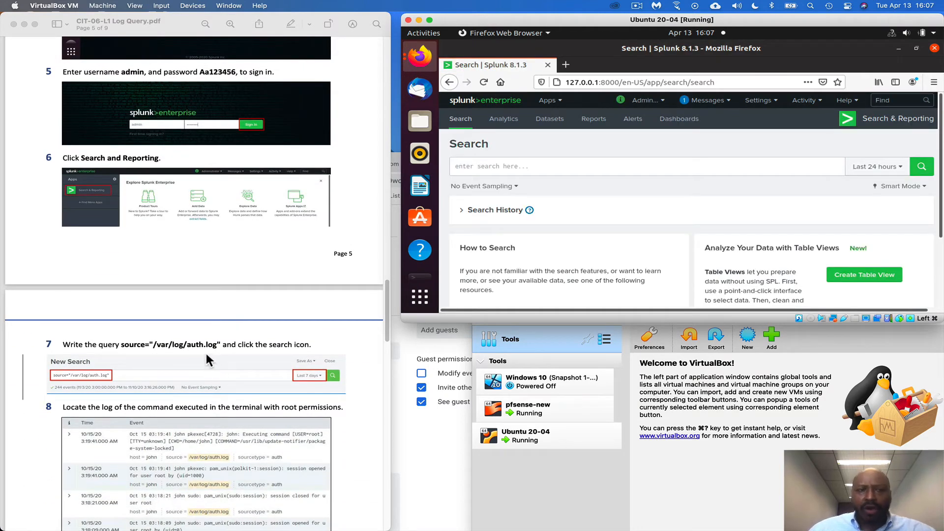
{"action": "left_click", "coordinate": [152, 343]}
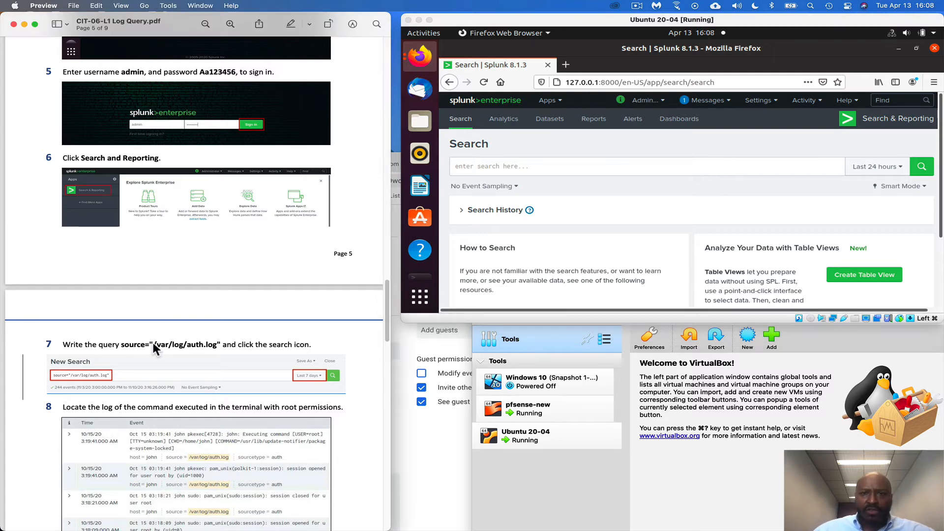
{"action": "left_click_drag", "start_coordinate": [123, 344], "coordinate": [220, 346]}
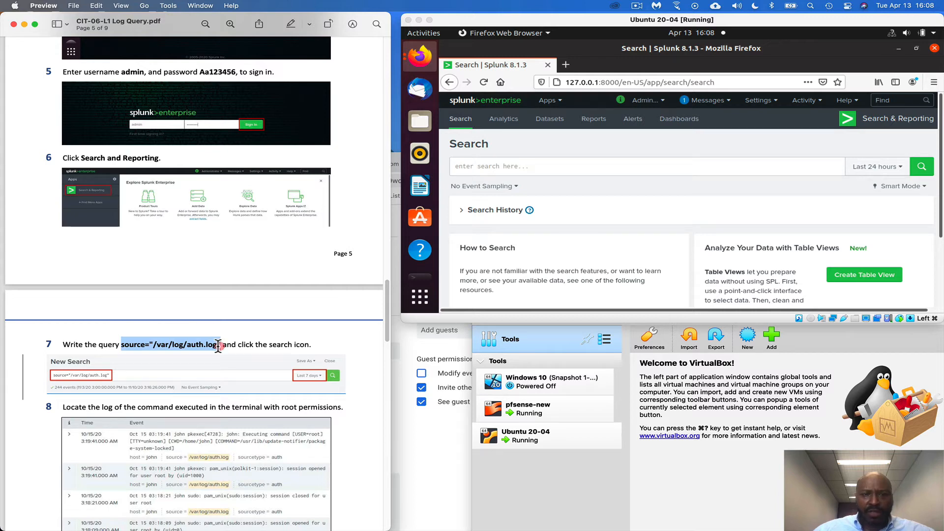
{"action": "right_click", "coordinate": [220, 347]}
{"action": "left_click", "coordinate": [268, 335]}
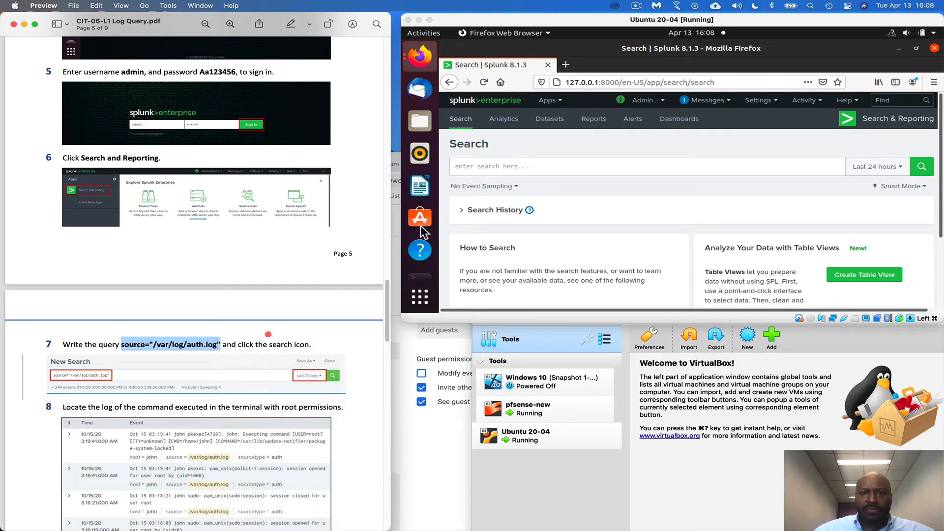
{"action": "left_click", "coordinate": [498, 166]}
{"action": "left_click", "coordinate": [496, 166]}
{"action": "right_click", "coordinate": [496, 165]}
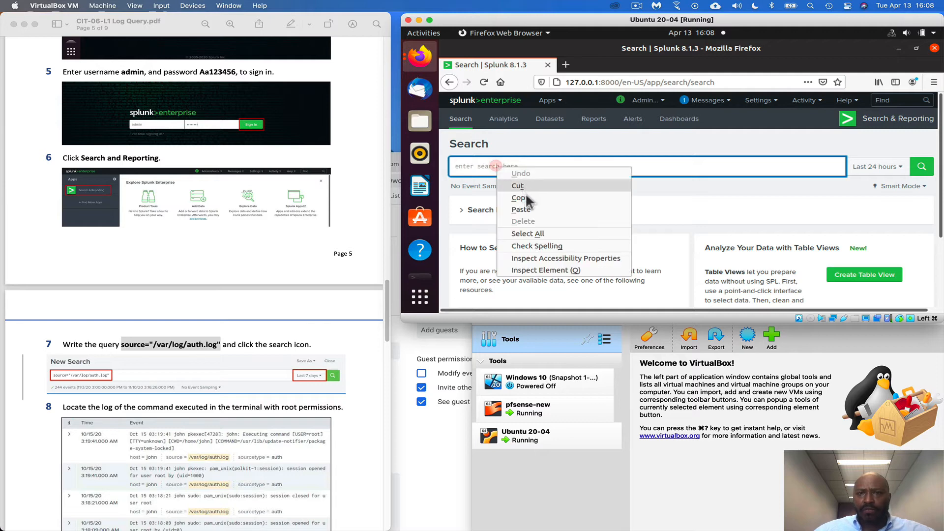
{"action": "left_click", "coordinate": [521, 209]}
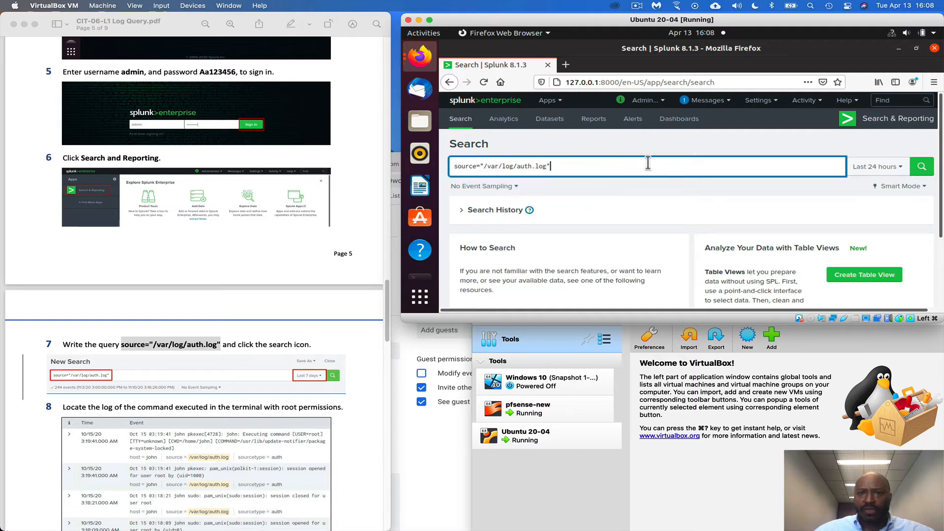
{"action": "key", "text": "Return"}
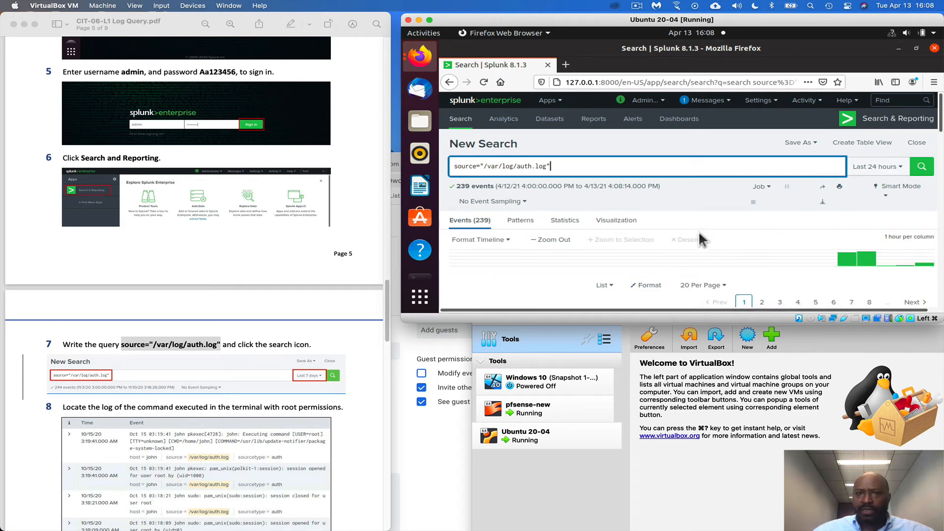
Examine the auth.log events for the command run with root permissions and for the failed login attempts, following step 8 of the lab PDF
{"action": "scroll", "coordinate": [563, 270], "scroll_direction": "down", "scroll_amount": 3}
{"action": "scroll", "coordinate": [564, 270], "scroll_direction": "down", "scroll_amount": 2}
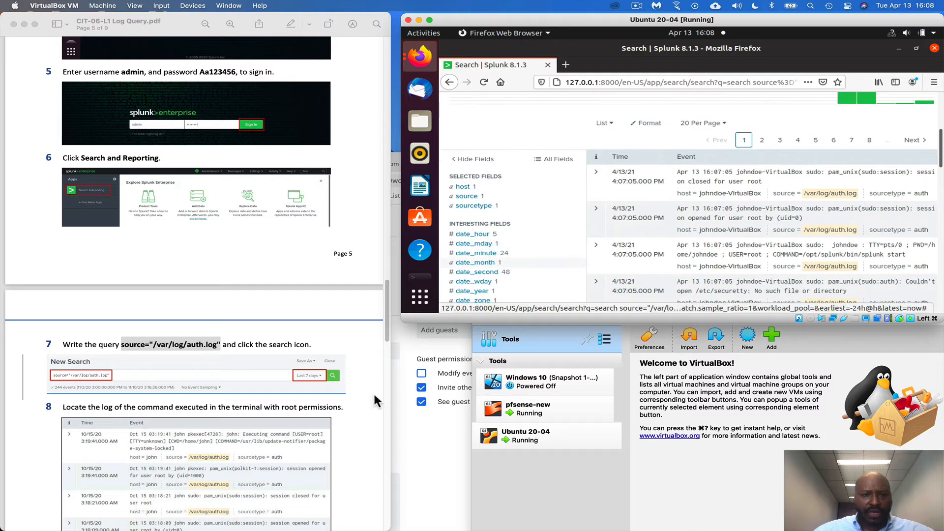
{"action": "scroll", "coordinate": [344, 404], "scroll_direction": "down", "scroll_amount": 1}
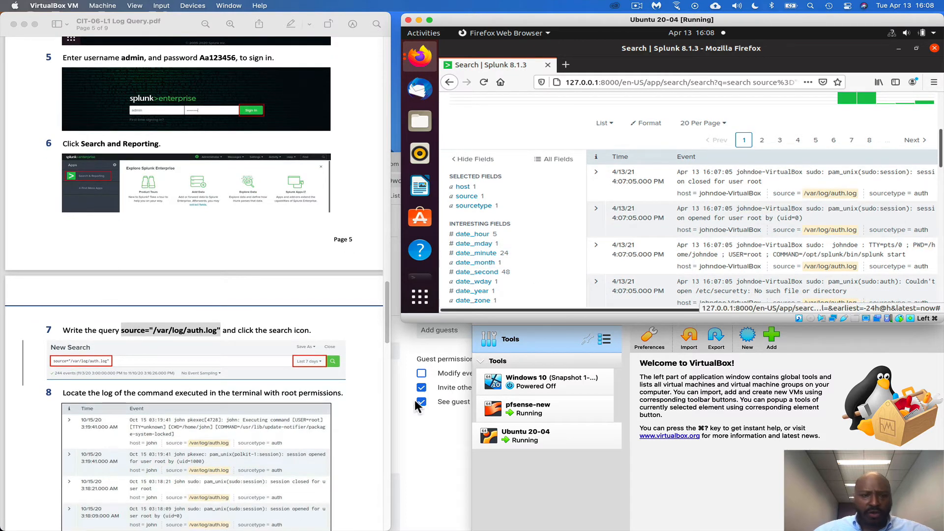
{"action": "scroll", "coordinate": [355, 437], "scroll_direction": "down", "scroll_amount": 1}
{"action": "scroll", "coordinate": [355, 436], "scroll_direction": "down", "scroll_amount": 10}
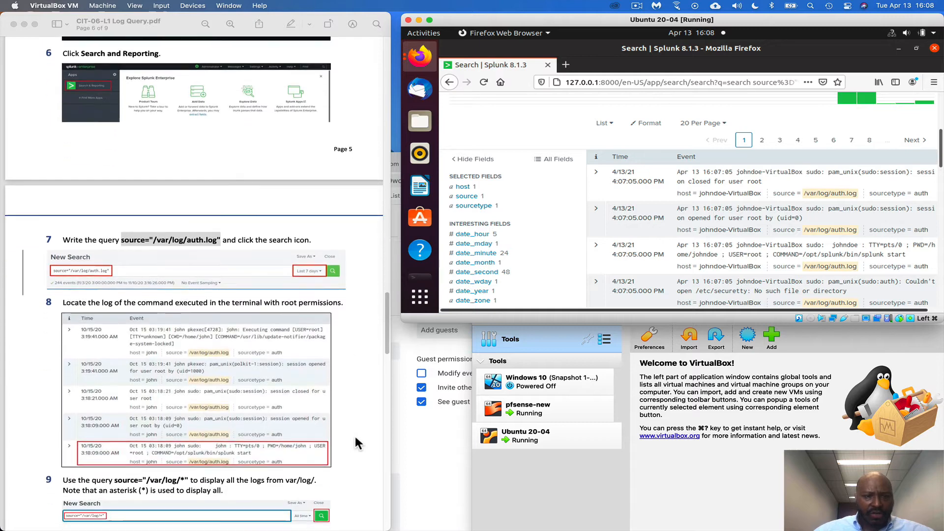
{"action": "scroll", "coordinate": [355, 435], "scroll_direction": "down", "scroll_amount": 1}
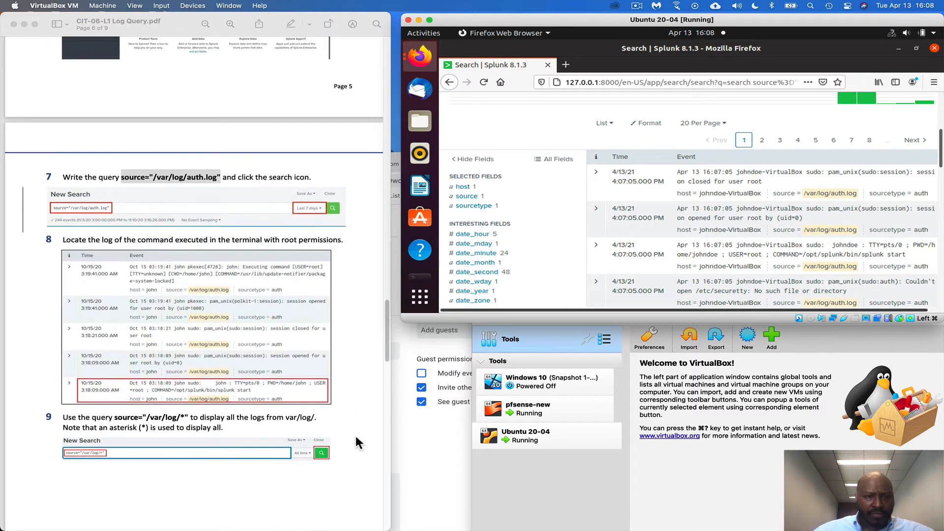
{"action": "scroll", "coordinate": [785, 282], "scroll_direction": "down", "scroll_amount": 10}
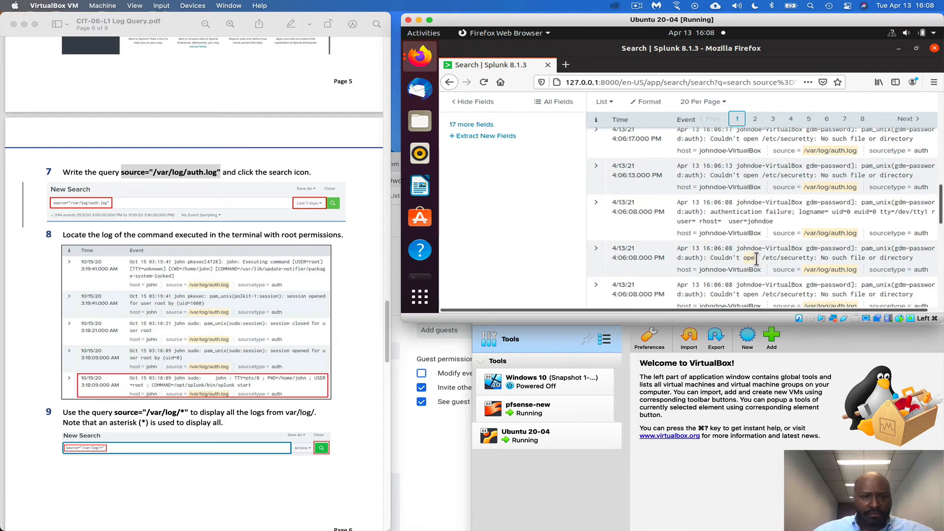
{"action": "scroll", "coordinate": [756, 260], "scroll_direction": "down", "scroll_amount": 5}
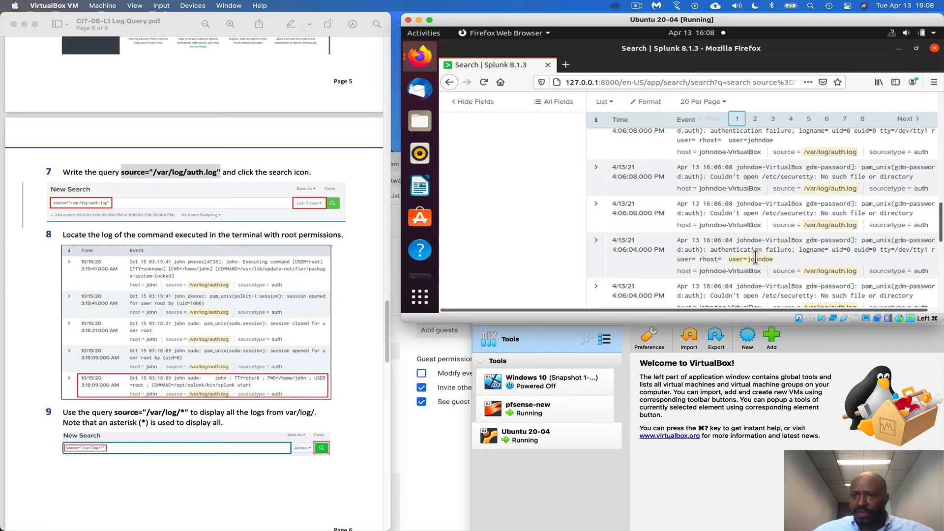
{"action": "scroll", "coordinate": [756, 257], "scroll_direction": "down", "scroll_amount": 5}
{"action": "scroll", "coordinate": [757, 256], "scroll_direction": "up", "scroll_amount": 5}
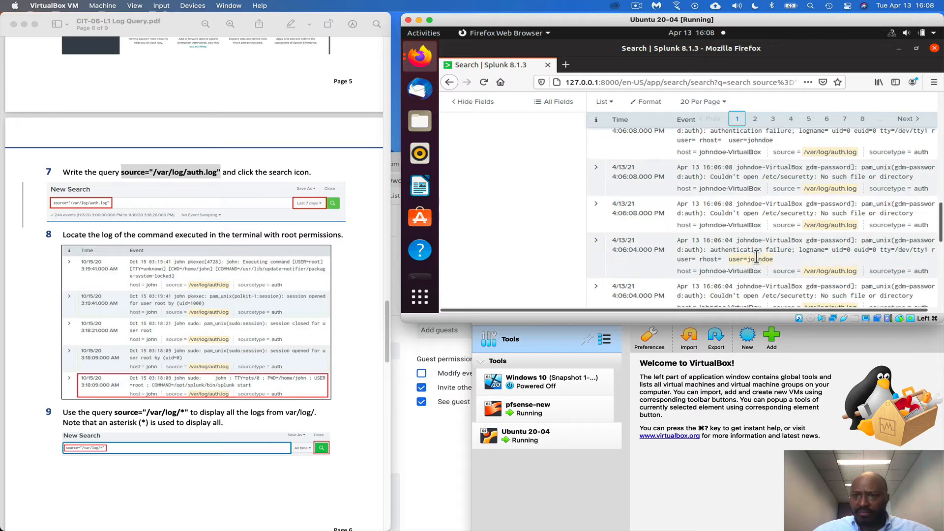
{"action": "scroll", "coordinate": [757, 256], "scroll_direction": "up", "scroll_amount": 3}
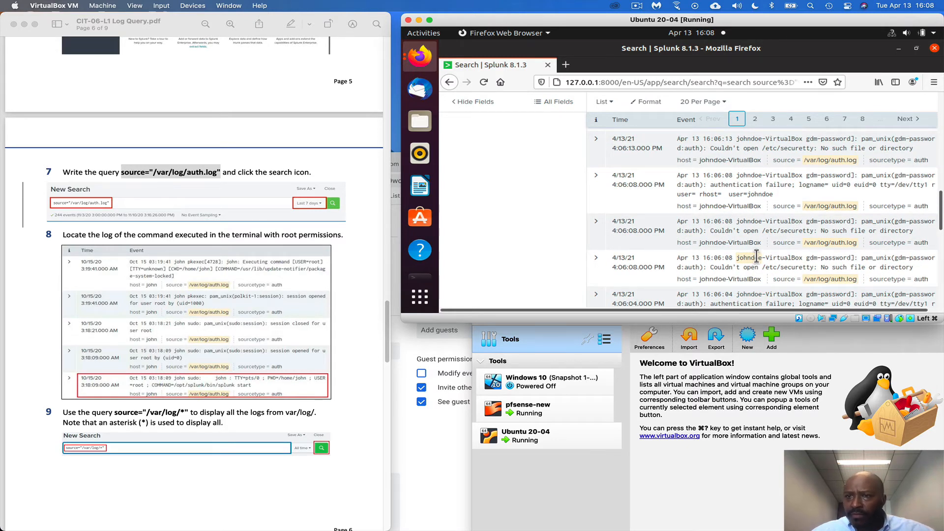
{"action": "scroll", "coordinate": [757, 257], "scroll_direction": "down", "scroll_amount": 3}
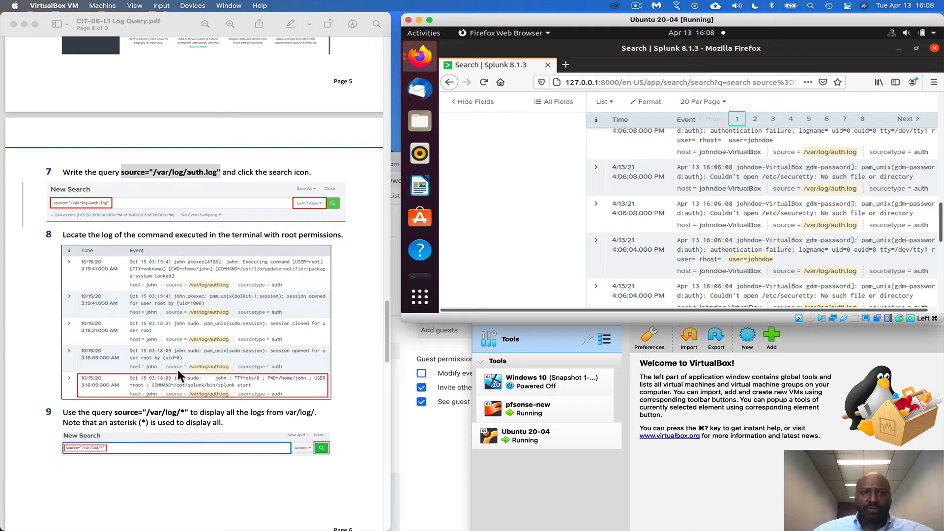
Copy the query source="/var/log/*" from step 9 of the lab PDF and run it in place of the current Splunk search
{"action": "left_click", "coordinate": [122, 416]}
{"action": "left_click_drag", "start_coordinate": [114, 413], "coordinate": [188, 412]}
{"action": "right_click", "coordinate": [188, 412]}
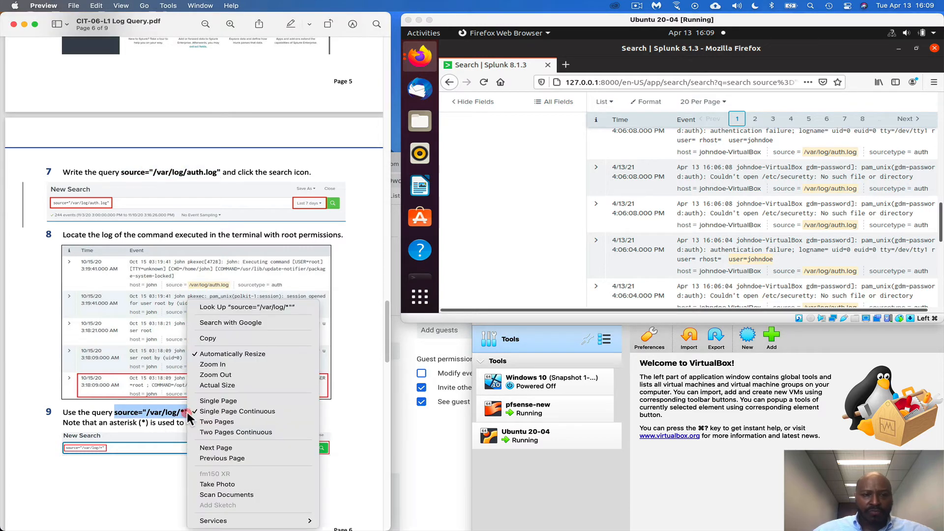
{"action": "left_click", "coordinate": [225, 336]}
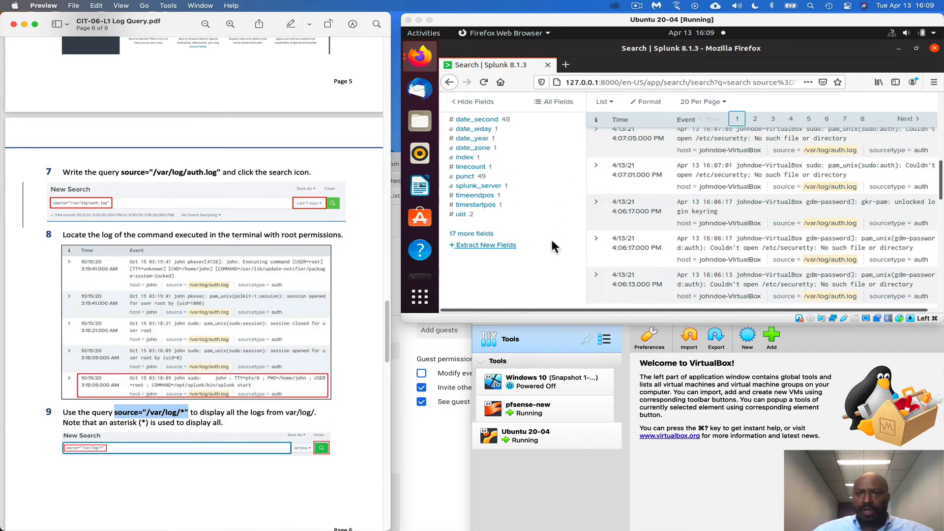
{"action": "scroll", "coordinate": [548, 250], "scroll_direction": "up", "scroll_amount": 5}
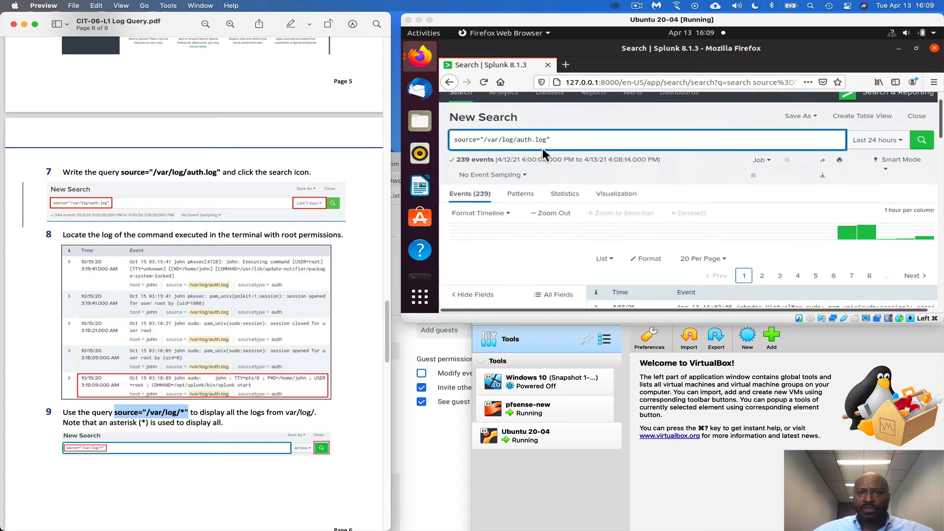
{"action": "left_click", "coordinate": [566, 172]}
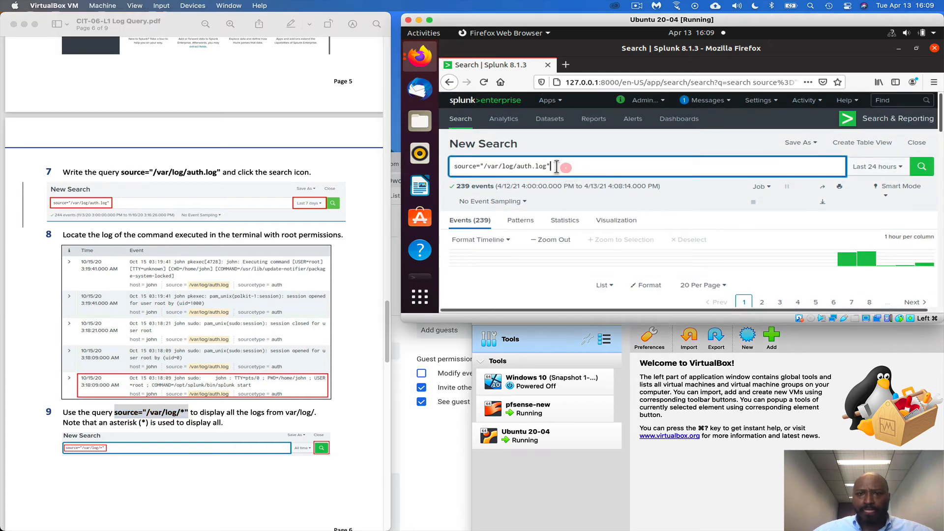
{"action": "left_click_drag", "start_coordinate": [560, 166], "coordinate": [447, 165]}
{"action": "right_click", "coordinate": [466, 164]}
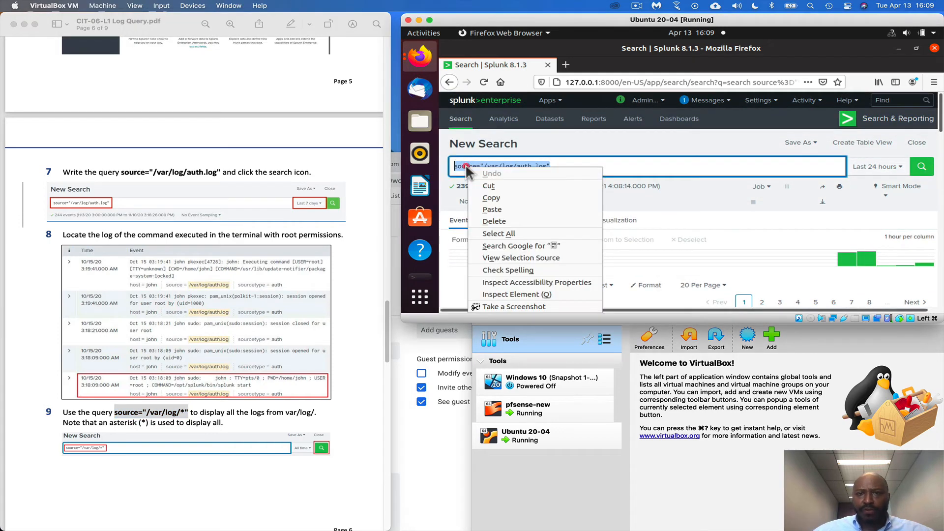
{"action": "left_click", "coordinate": [495, 205]}
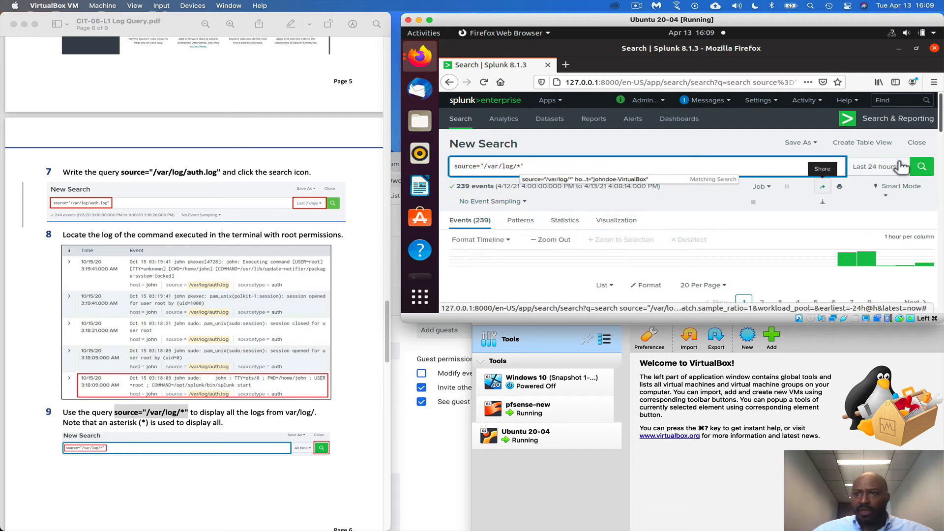
{"action": "left_click", "coordinate": [922, 169]}
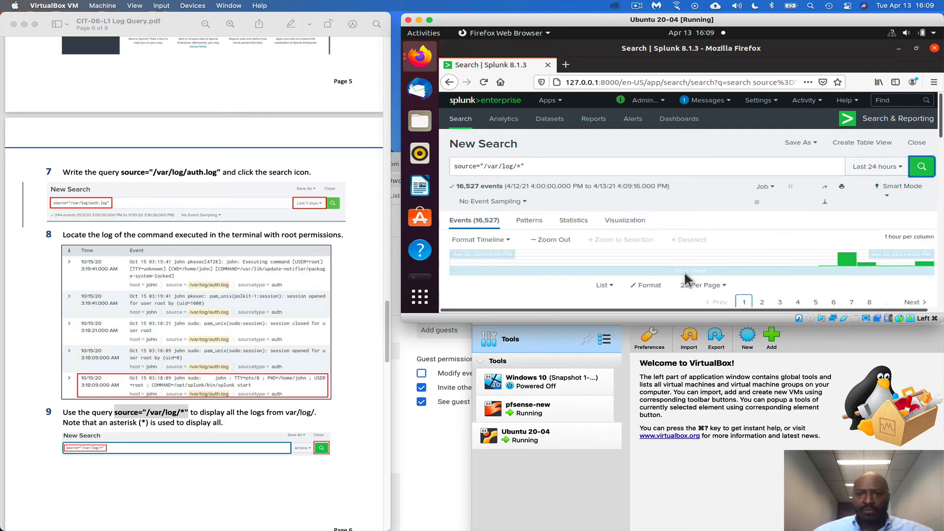
Read steps 10 and 11 of the lab PDF and examine the Splunk events returned from the /var/log/ sources
{"action": "scroll", "coordinate": [315, 389], "scroll_direction": "down", "scroll_amount": 3}
{"action": "scroll", "coordinate": [316, 391], "scroll_direction": "down", "scroll_amount": 7}
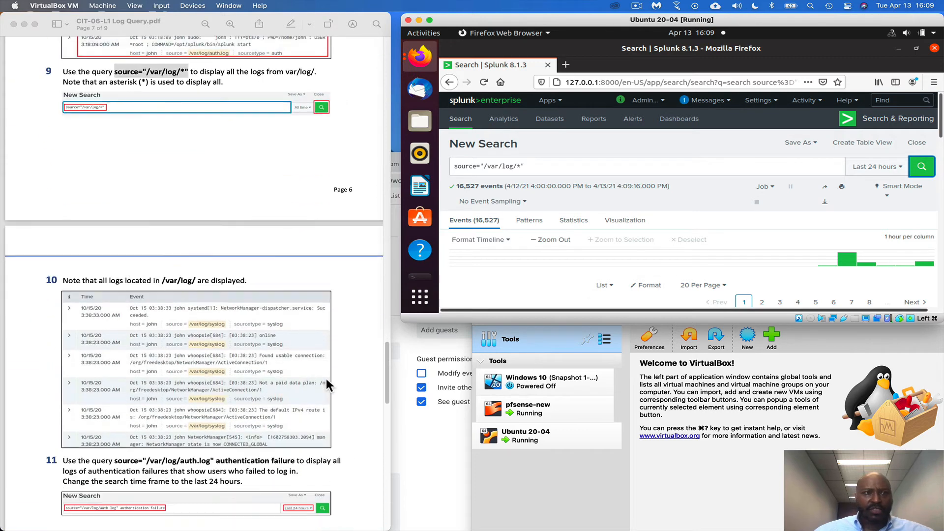
{"action": "scroll", "coordinate": [329, 383], "scroll_direction": "down", "scroll_amount": 2}
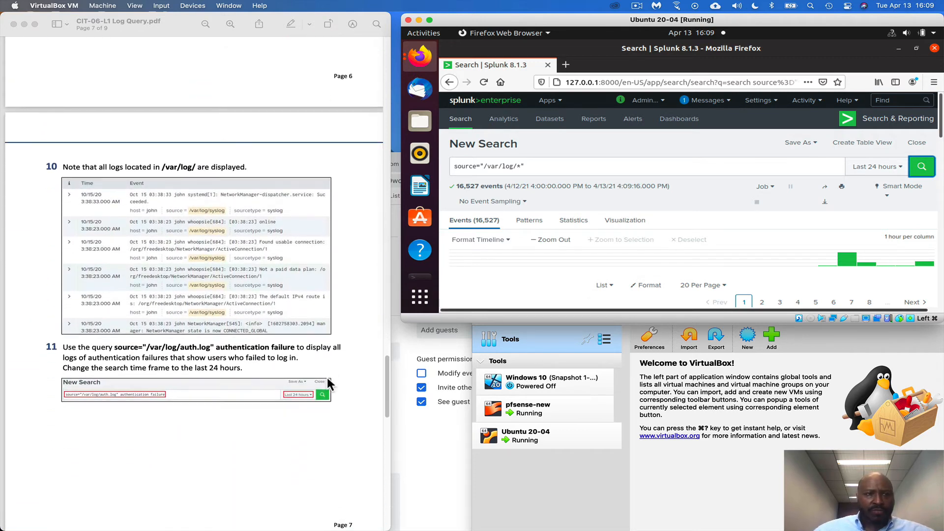
{"action": "scroll", "coordinate": [326, 377], "scroll_direction": "down", "scroll_amount": 1}
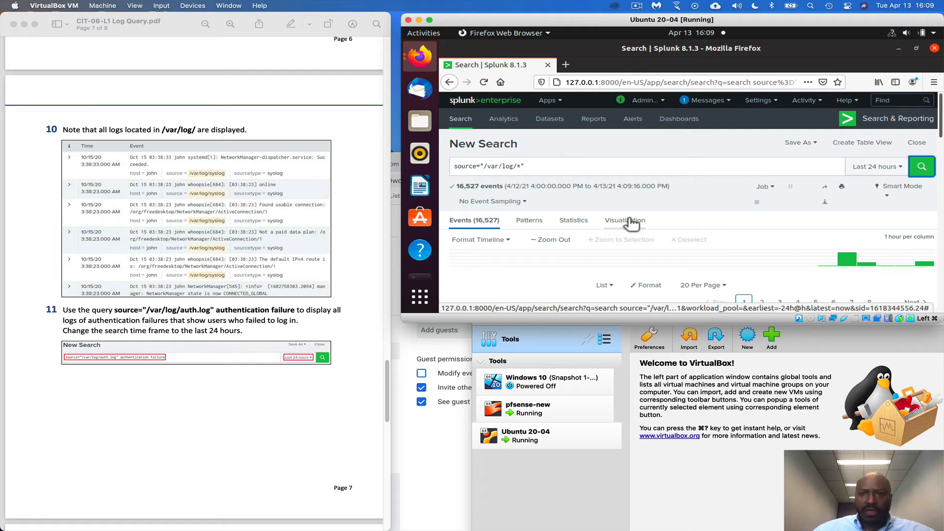
{"action": "scroll", "coordinate": [629, 222], "scroll_direction": "down", "scroll_amount": 4}
{"action": "scroll", "coordinate": [629, 227], "scroll_direction": "down", "scroll_amount": 4}
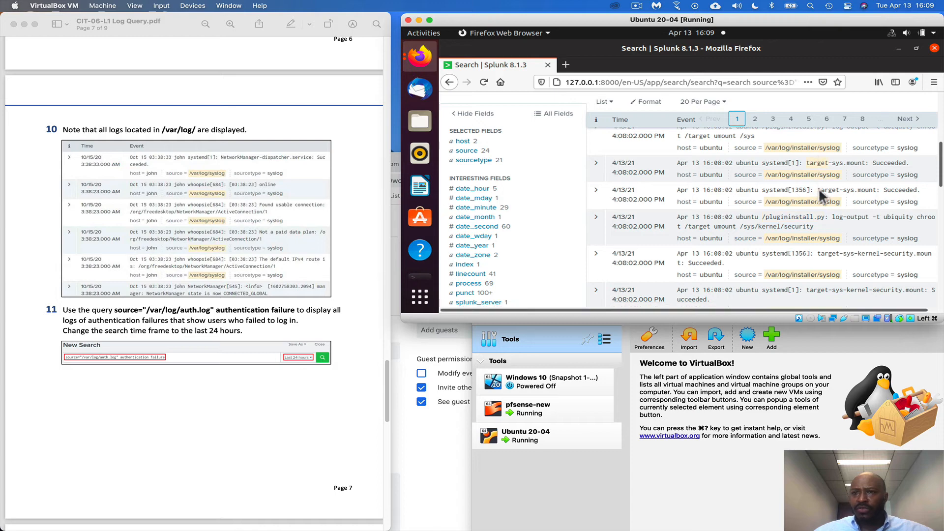
{"action": "scroll", "coordinate": [820, 207], "scroll_direction": "down", "scroll_amount": 5}
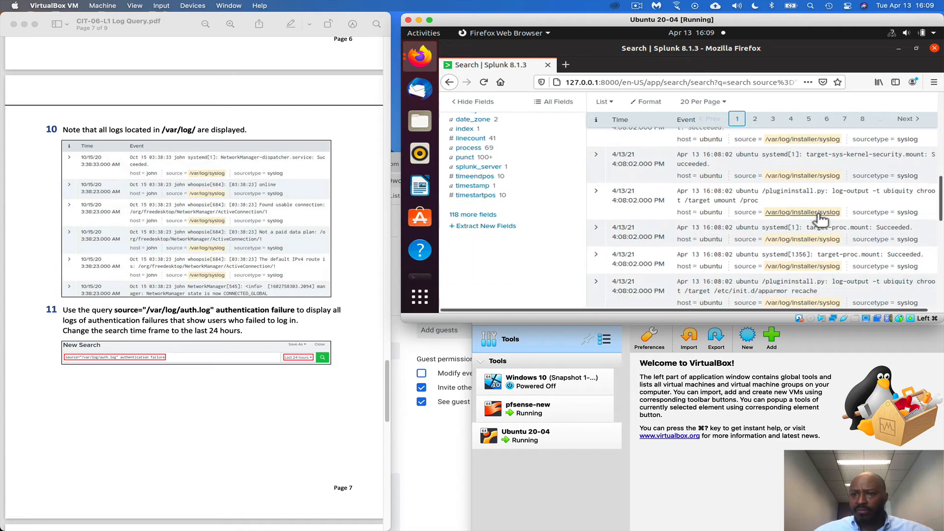
{"action": "scroll", "coordinate": [820, 219], "scroll_direction": "down", "scroll_amount": 5}
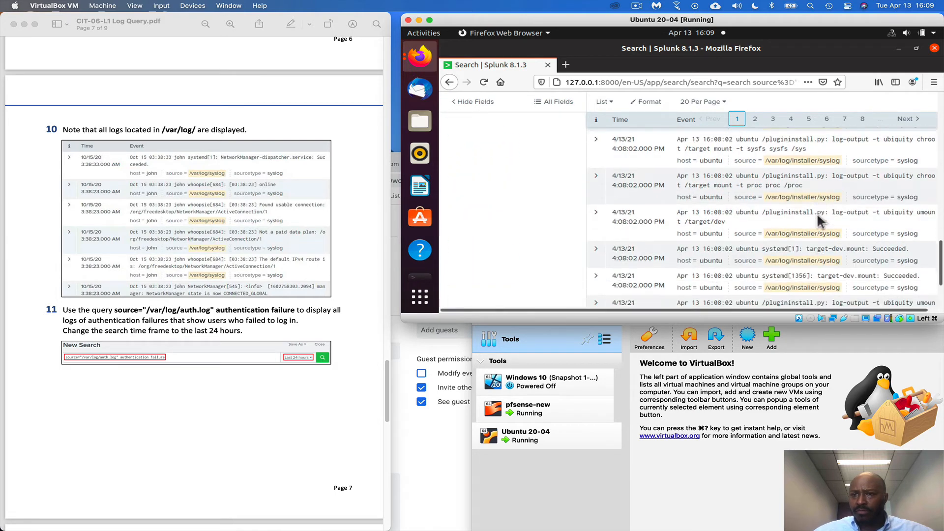
{"action": "scroll", "coordinate": [820, 222], "scroll_direction": "down", "scroll_amount": 3}
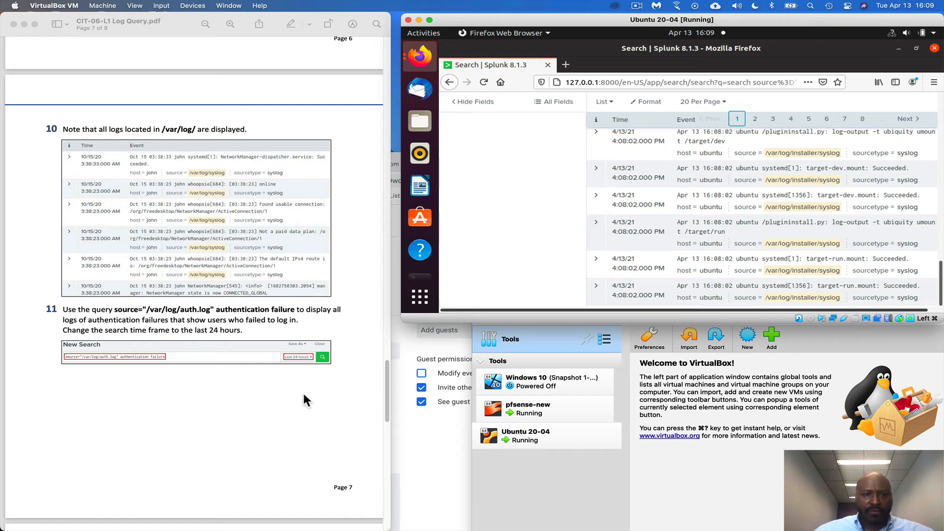
{"action": "scroll", "coordinate": [305, 388], "scroll_direction": "down", "scroll_amount": 1}
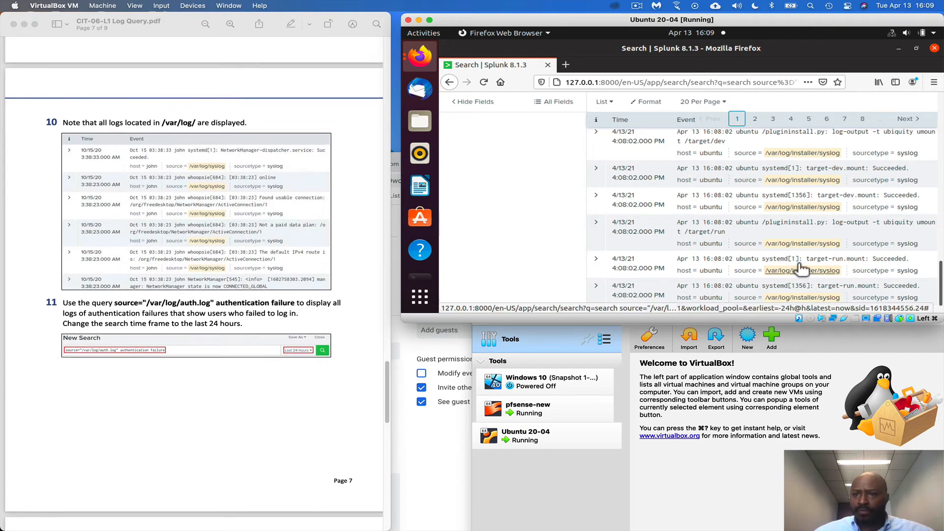
Copy the query source="/var/log/auth.log" authentication failure from step 11 of the lab PDF and run it in Splunk for the last 24 hours
{"action": "left_click", "coordinate": [349, 322]}
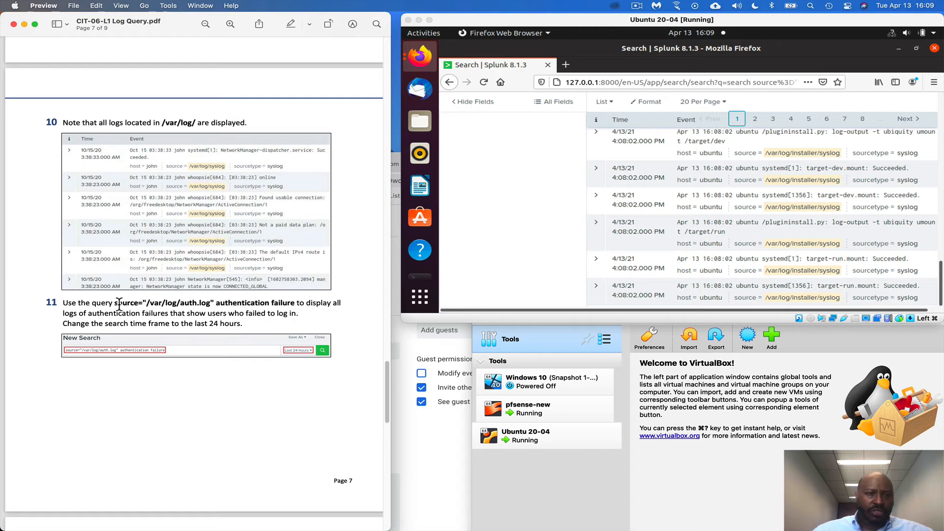
{"action": "left_click_drag", "start_coordinate": [115, 303], "coordinate": [284, 300]}
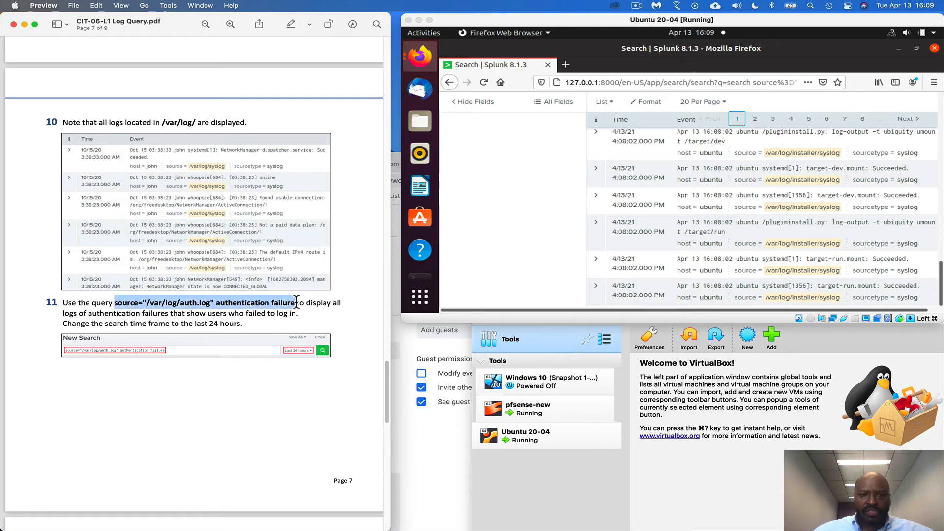
{"action": "left_click_drag", "start_coordinate": [290, 303], "coordinate": [295, 302]}
{"action": "right_click", "coordinate": [295, 303]}
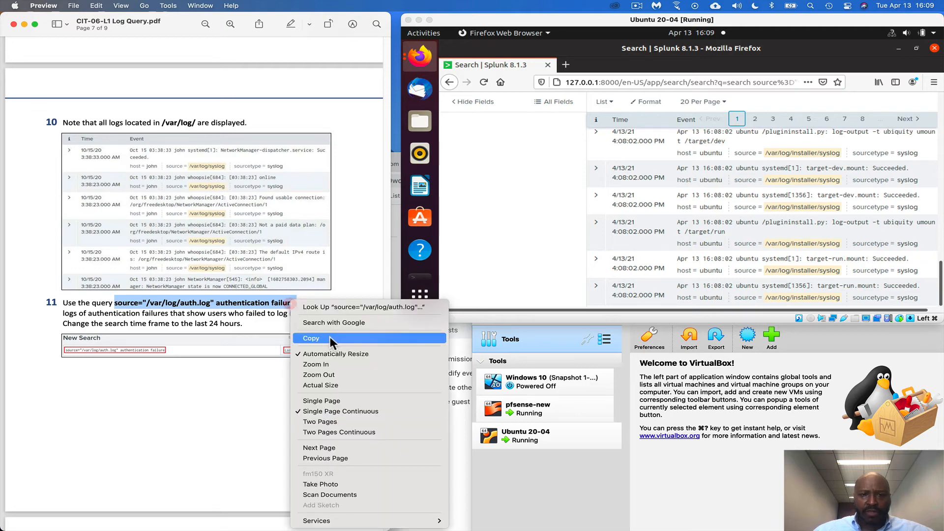
{"action": "left_click", "coordinate": [330, 337]}
{"action": "scroll", "coordinate": [707, 247], "scroll_direction": "up", "scroll_amount": 10}
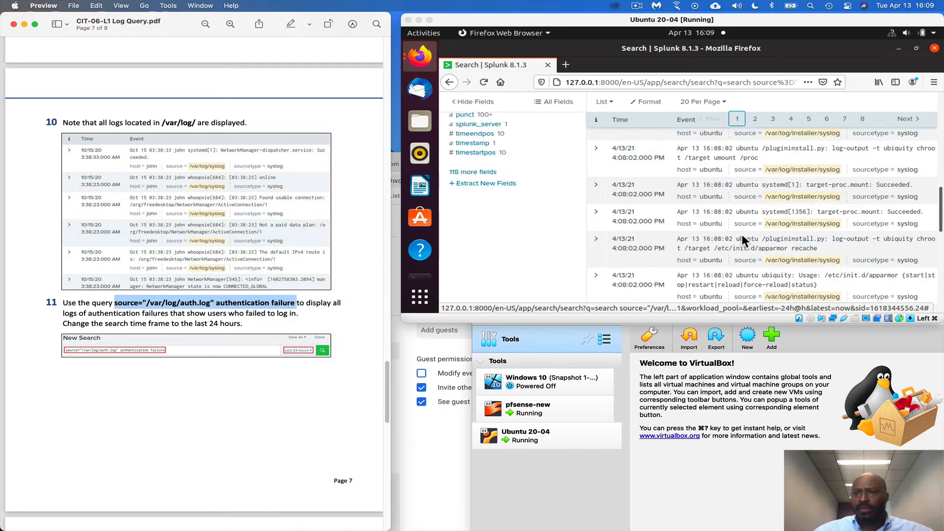
{"action": "scroll", "coordinate": [814, 244], "scroll_direction": "up", "scroll_amount": 5}
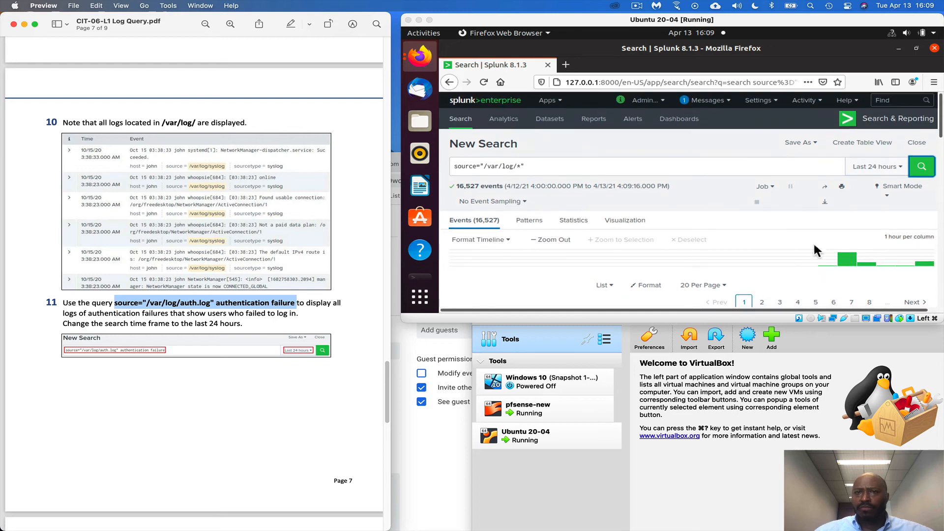
{"action": "left_click", "coordinate": [533, 166]}
{"action": "left_click_drag", "start_coordinate": [533, 166], "coordinate": [446, 167]}
{"action": "right_click", "coordinate": [470, 164]}
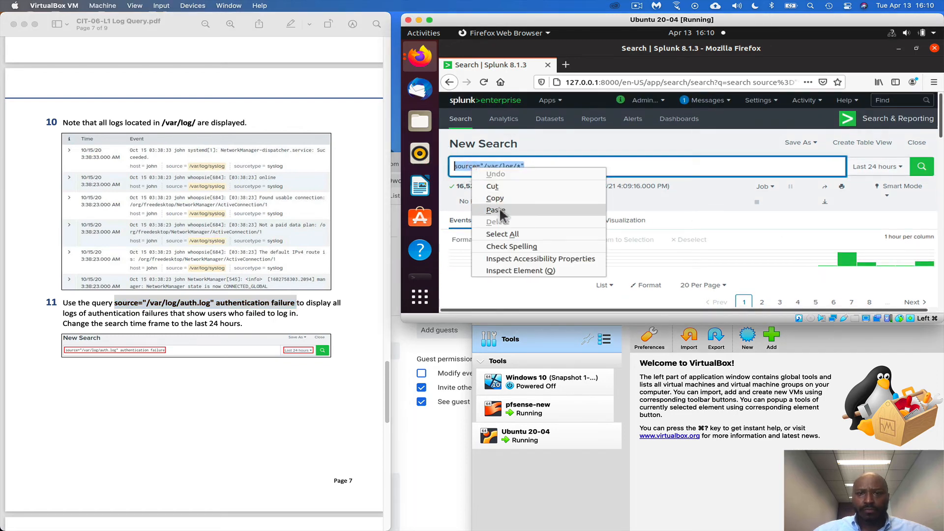
{"action": "left_click", "coordinate": [500, 207]}
{"action": "left_click", "coordinate": [922, 166]}
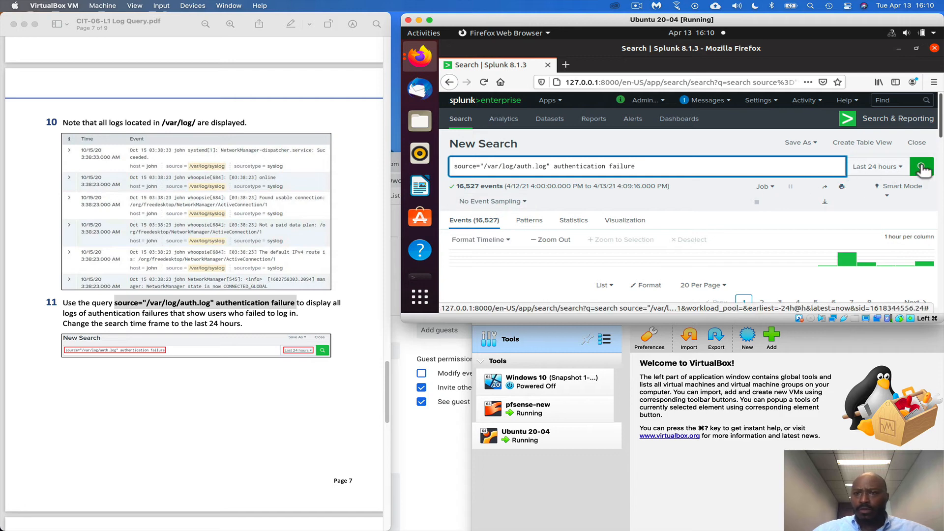
Examine the authentication failure events for the user's failed login records, following step 12 of the lab PDF
{"action": "scroll", "coordinate": [324, 385], "scroll_direction": "down", "scroll_amount": 10}
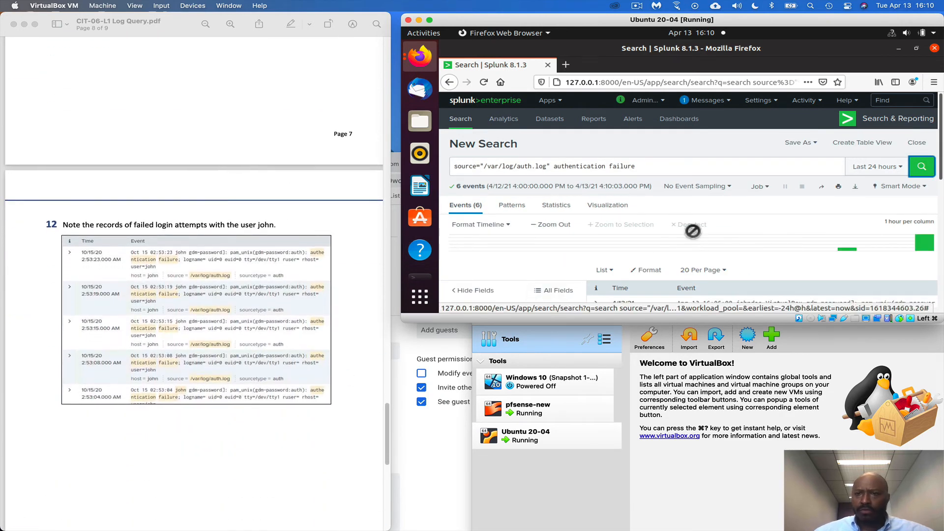
{"action": "scroll", "coordinate": [691, 251], "scroll_direction": "down", "scroll_amount": 2}
{"action": "scroll", "coordinate": [690, 251], "scroll_direction": "down", "scroll_amount": 5}
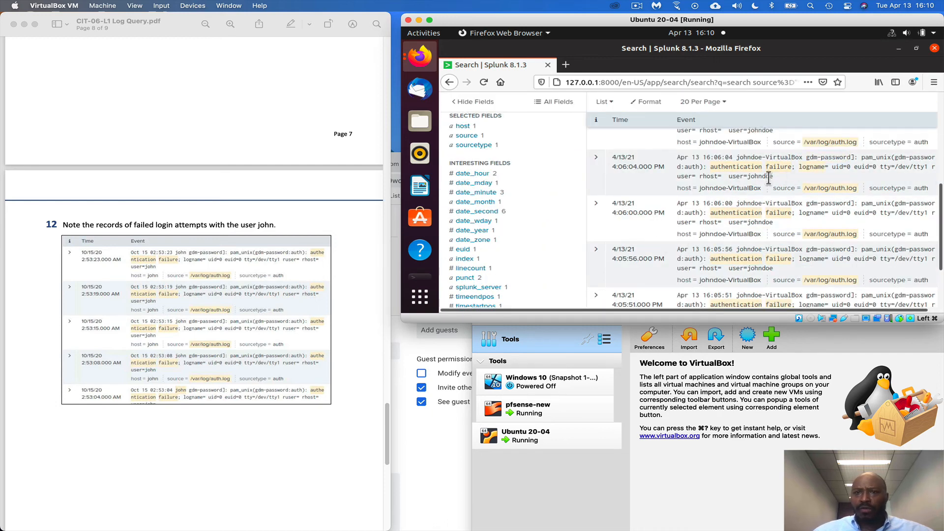
{"action": "scroll", "coordinate": [748, 240], "scroll_direction": "up", "scroll_amount": 4}
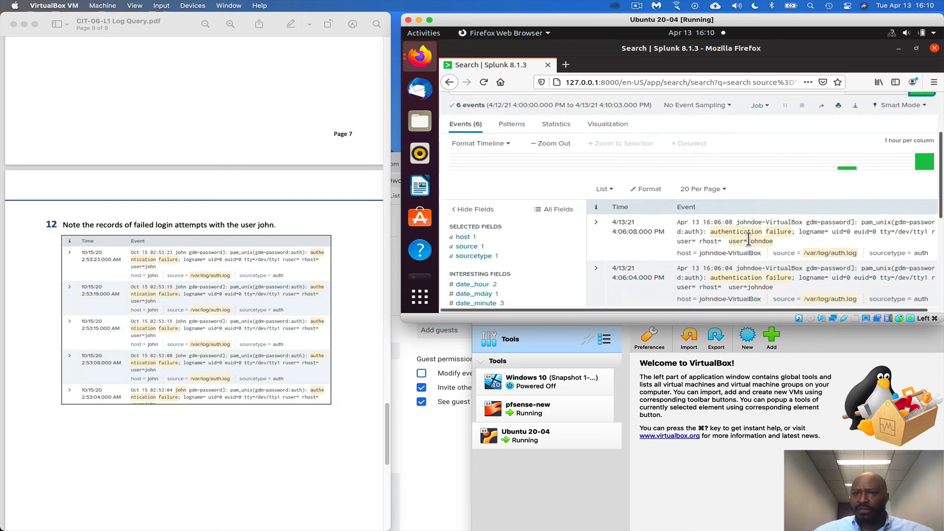
{"action": "scroll", "coordinate": [749, 240], "scroll_direction": "down", "scroll_amount": 1}
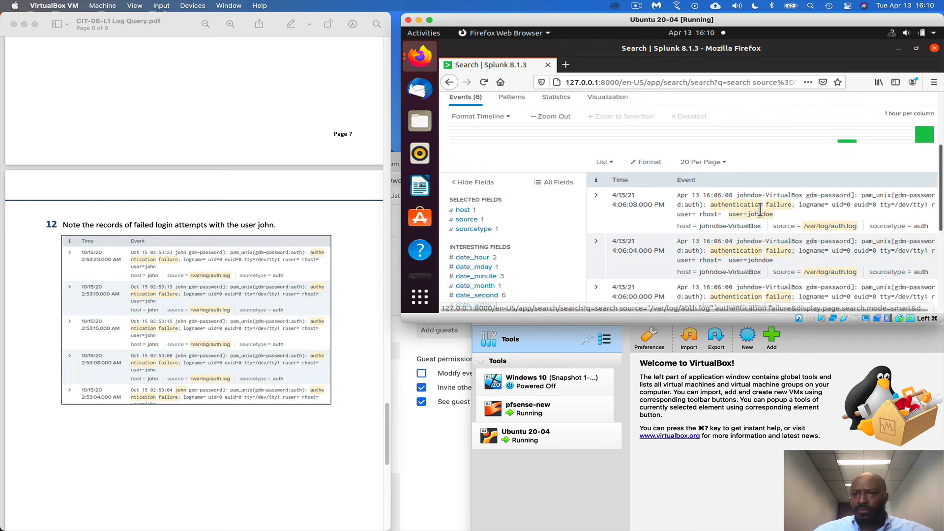
{"action": "scroll", "coordinate": [758, 207], "scroll_direction": "down", "scroll_amount": 2}
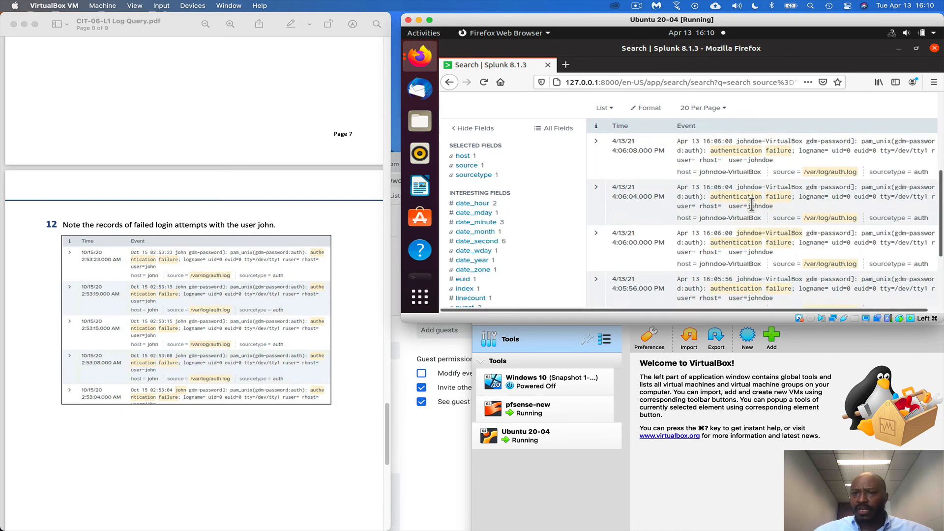
{"action": "scroll", "coordinate": [752, 206], "scroll_direction": "down", "scroll_amount": 4}
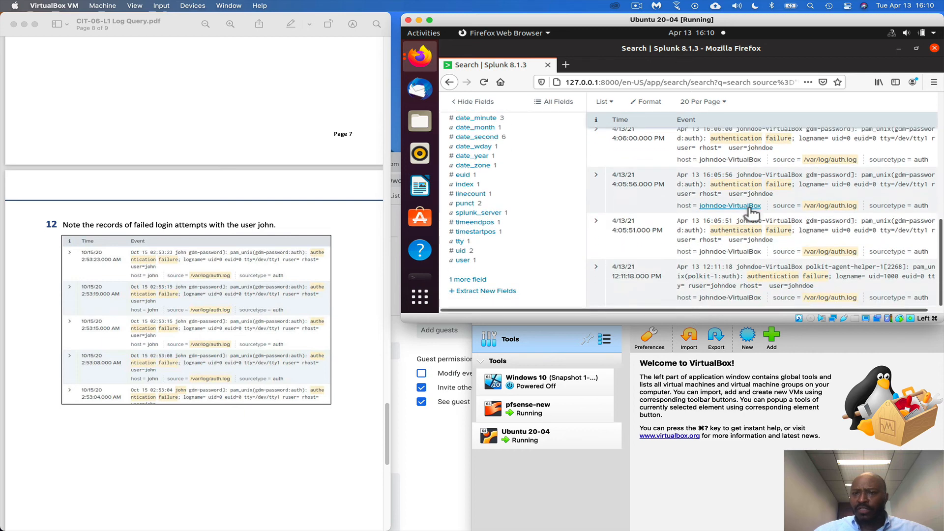
Read steps 13 and 14 of the lab PDF and look through the authentication failure events for one to expand
{"action": "scroll", "coordinate": [231, 339], "scroll_direction": "down", "scroll_amount": 15}
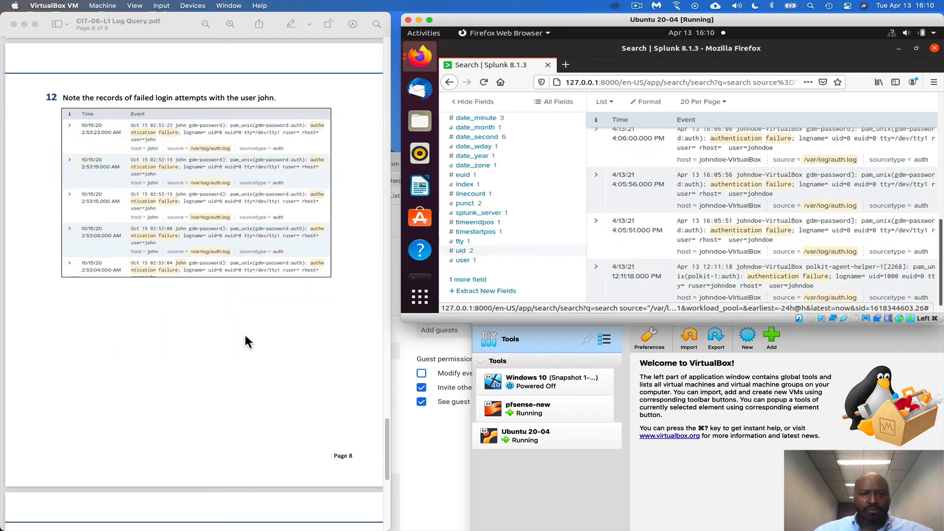
{"action": "scroll", "coordinate": [247, 332], "scroll_direction": "down", "scroll_amount": 3}
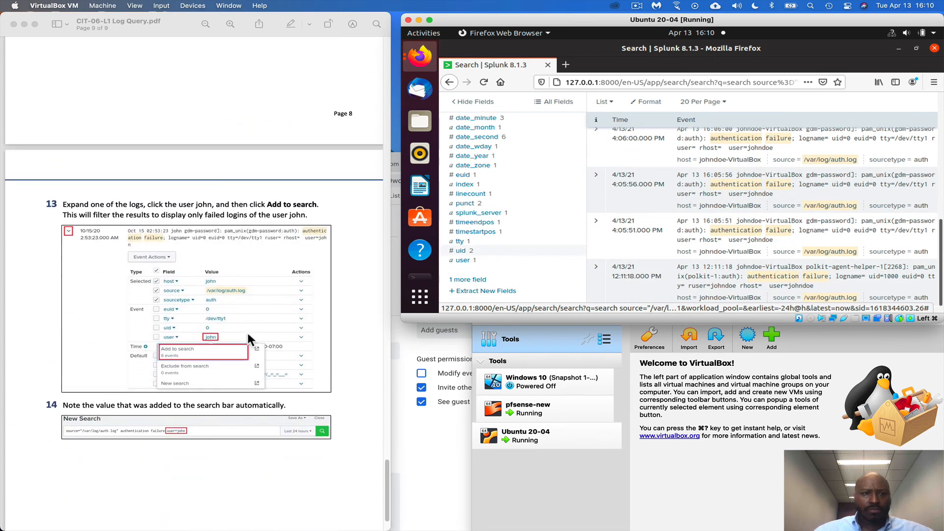
{"action": "scroll", "coordinate": [247, 332], "scroll_direction": "down", "scroll_amount": 1}
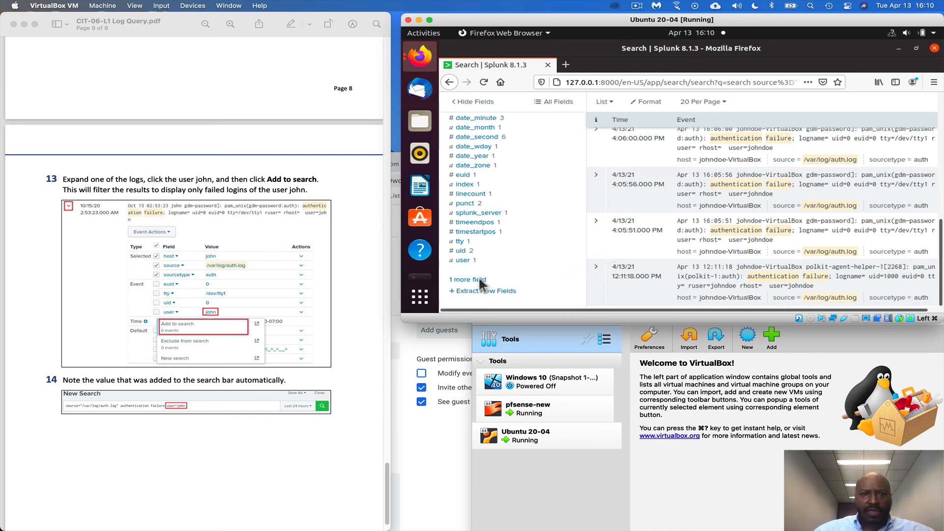
{"action": "scroll", "coordinate": [479, 276], "scroll_direction": "up", "scroll_amount": 2}
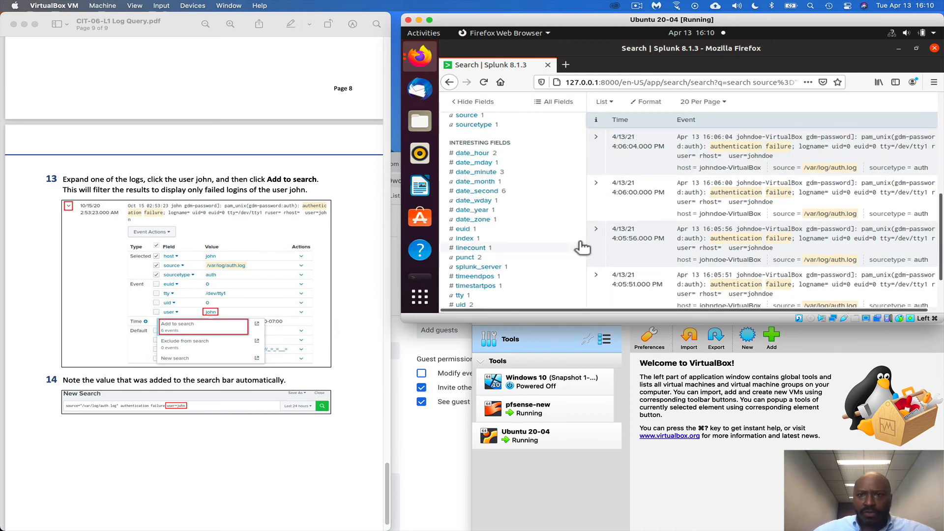
{"action": "scroll", "coordinate": [590, 245], "scroll_direction": "up", "scroll_amount": 3}
{"action": "scroll", "coordinate": [293, 285], "scroll_direction": "up", "scroll_amount": 2}
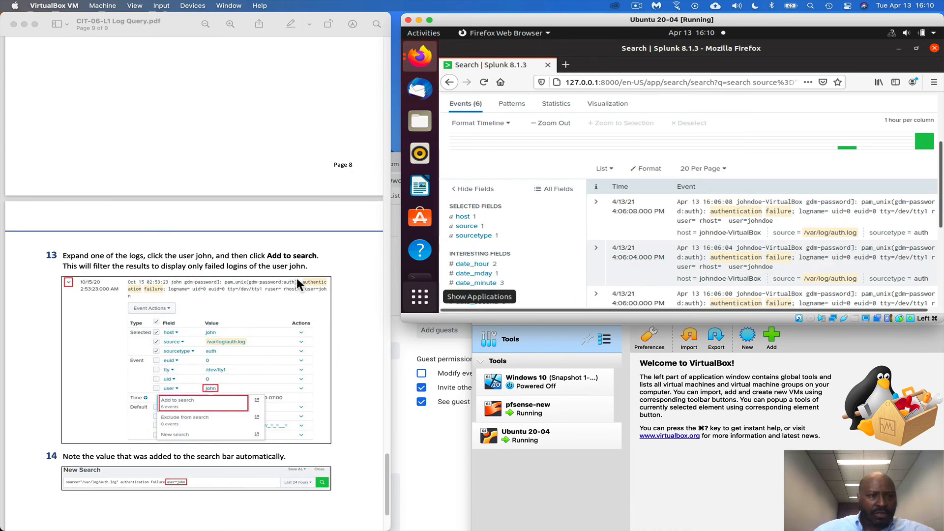
{"action": "scroll", "coordinate": [544, 280], "scroll_direction": "down", "scroll_amount": 4}
{"action": "scroll", "coordinate": [363, 400], "scroll_direction": "down", "scroll_amount": 2}
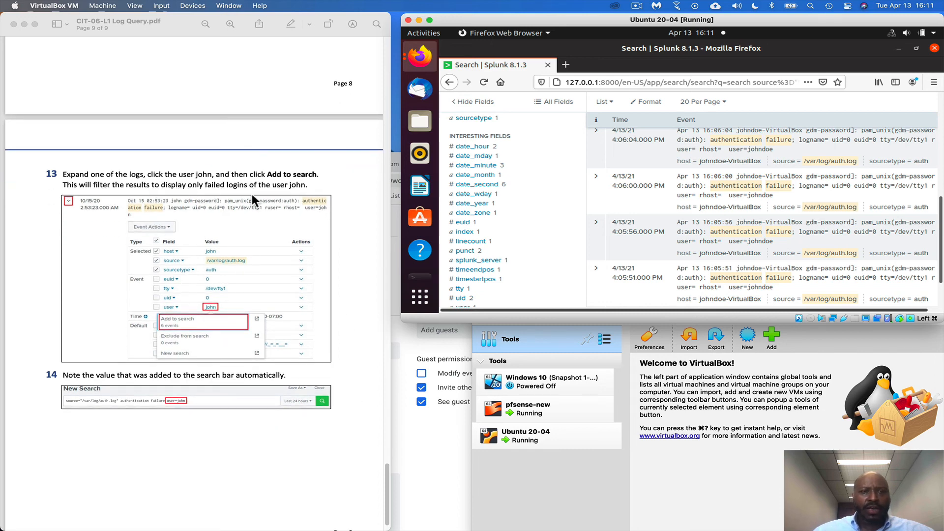
{"action": "scroll", "coordinate": [639, 259], "scroll_direction": "down", "scroll_amount": 2}
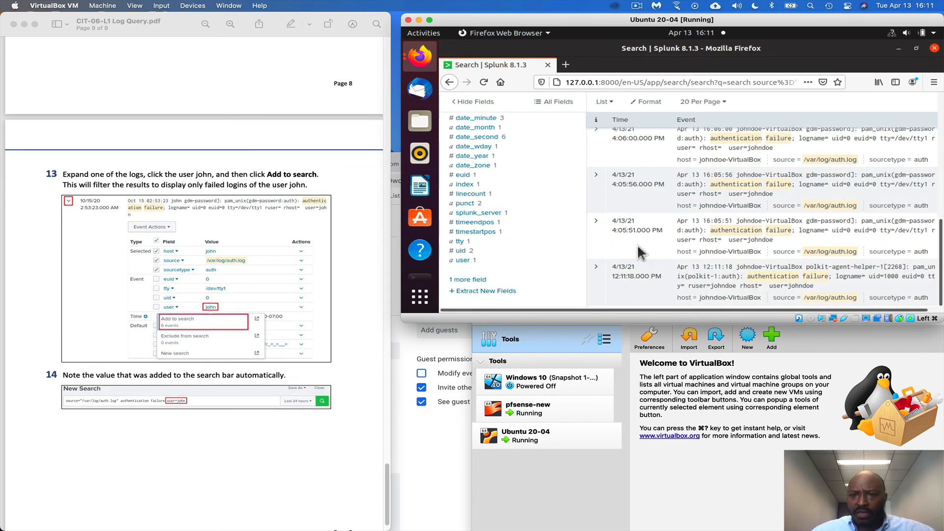
Expand the 12:11:18 PM authentication failure event and add its user field value to the search as a filter
{"action": "left_click", "coordinate": [597, 268]}
{"action": "scroll", "coordinate": [659, 251], "scroll_direction": "down", "scroll_amount": 4}
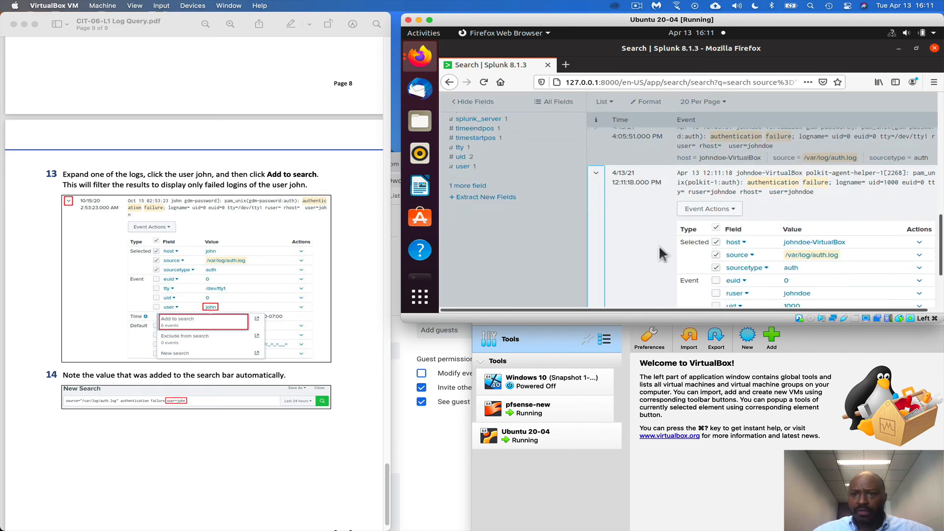
{"action": "scroll", "coordinate": [659, 245], "scroll_direction": "down", "scroll_amount": 4}
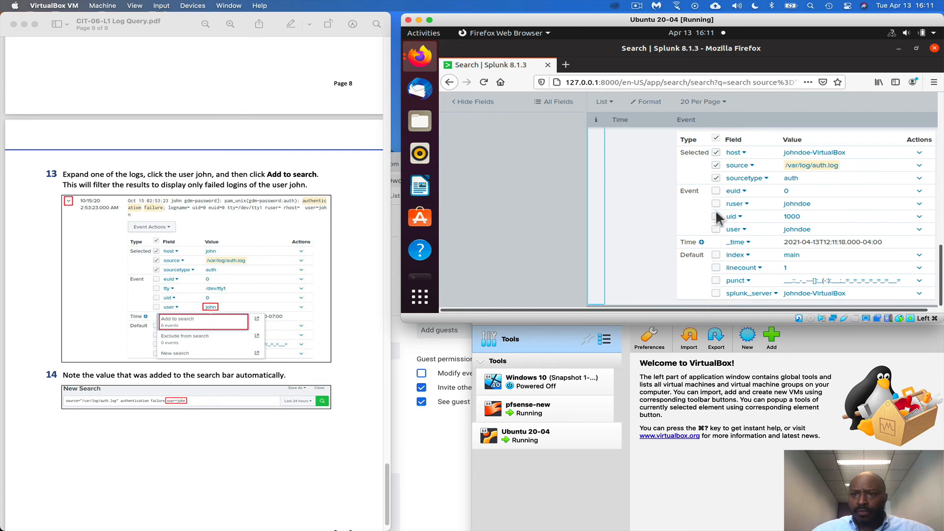
{"action": "scroll", "coordinate": [659, 269], "scroll_direction": "up", "scroll_amount": 4}
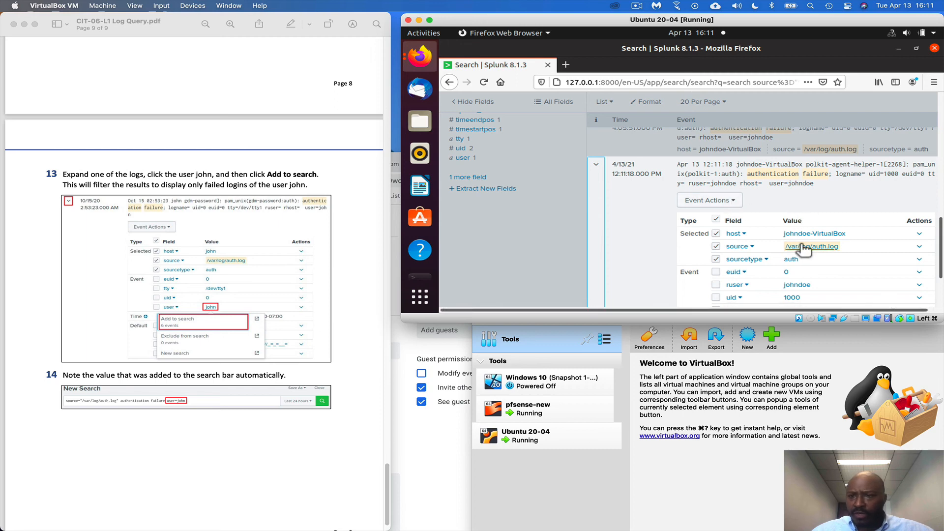
{"action": "scroll", "coordinate": [800, 246], "scroll_direction": "down", "scroll_amount": 2}
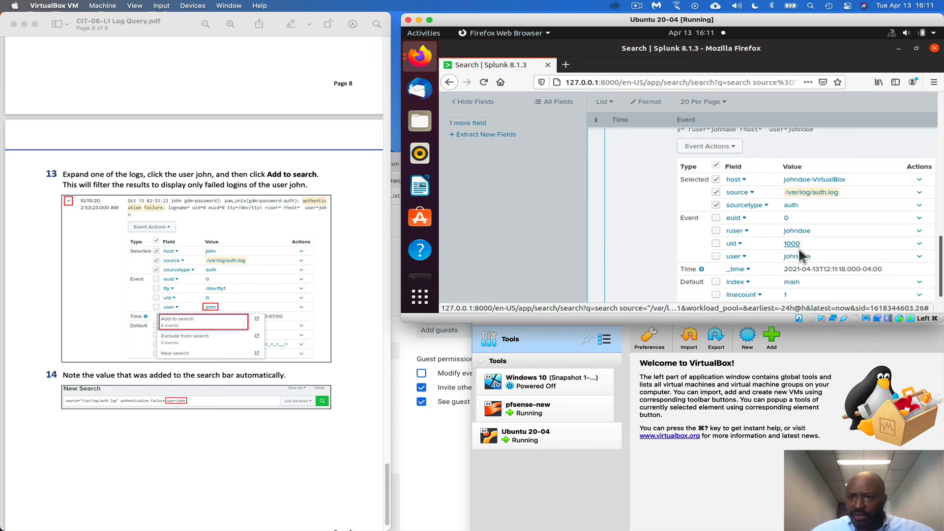
{"action": "left_click", "coordinate": [803, 258]}
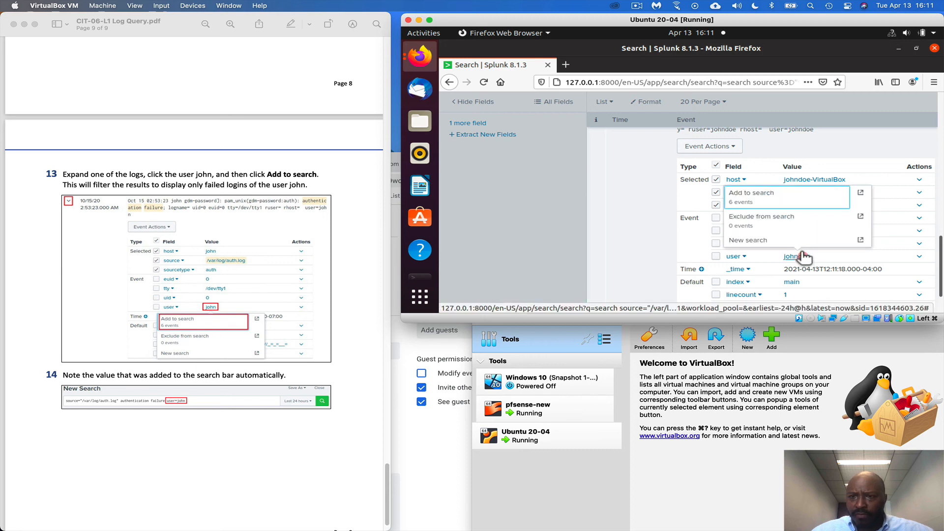
{"action": "left_click", "coordinate": [767, 199]}
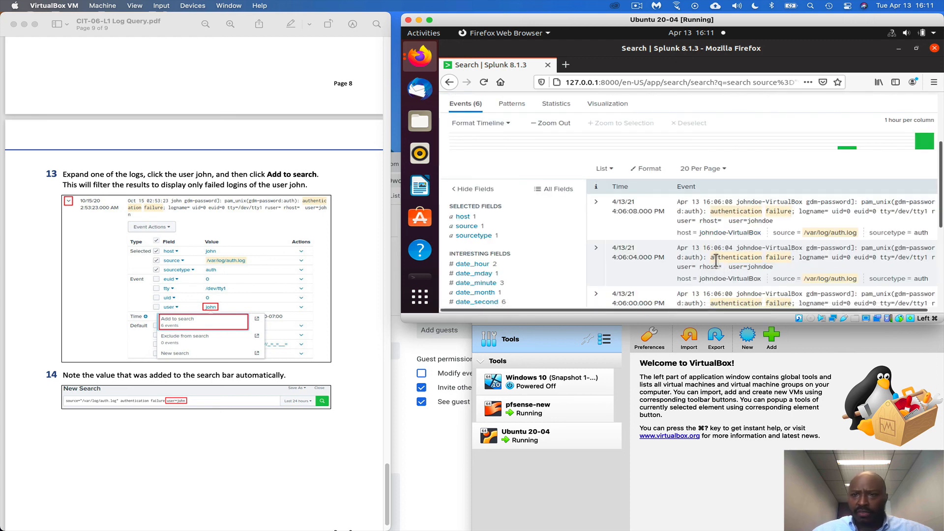
Examine the user filter added to the search query and the filtered failed login events, following step 14 of the lab PDF
{"action": "scroll", "coordinate": [716, 262], "scroll_direction": "down", "scroll_amount": 1}
{"action": "scroll", "coordinate": [714, 219], "scroll_direction": "up", "scroll_amount": 5}
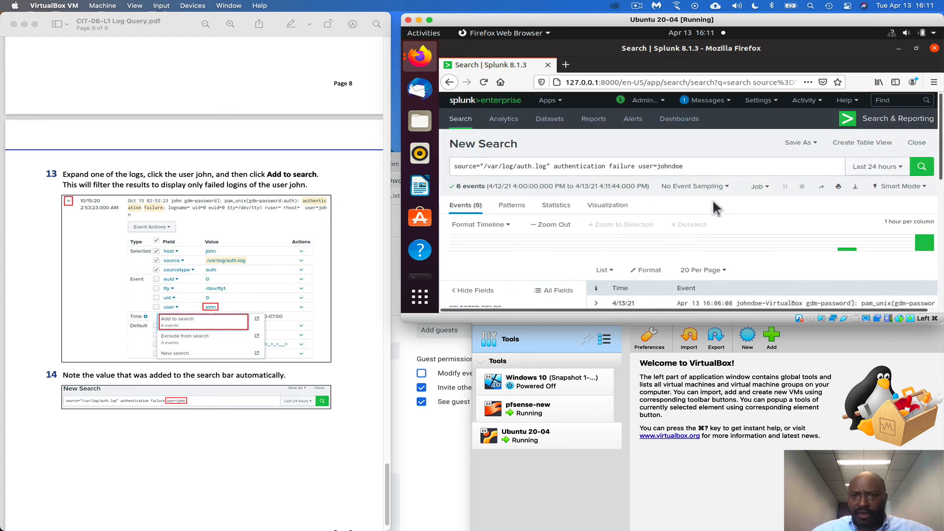
{"action": "scroll", "coordinate": [696, 253], "scroll_direction": "down", "scroll_amount": 3}
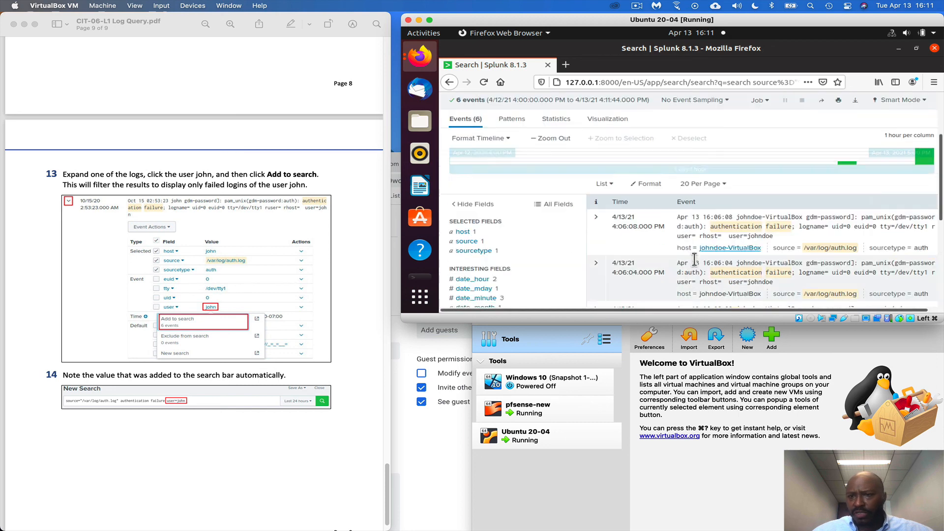
{"action": "scroll", "coordinate": [694, 259], "scroll_direction": "down", "scroll_amount": 6}
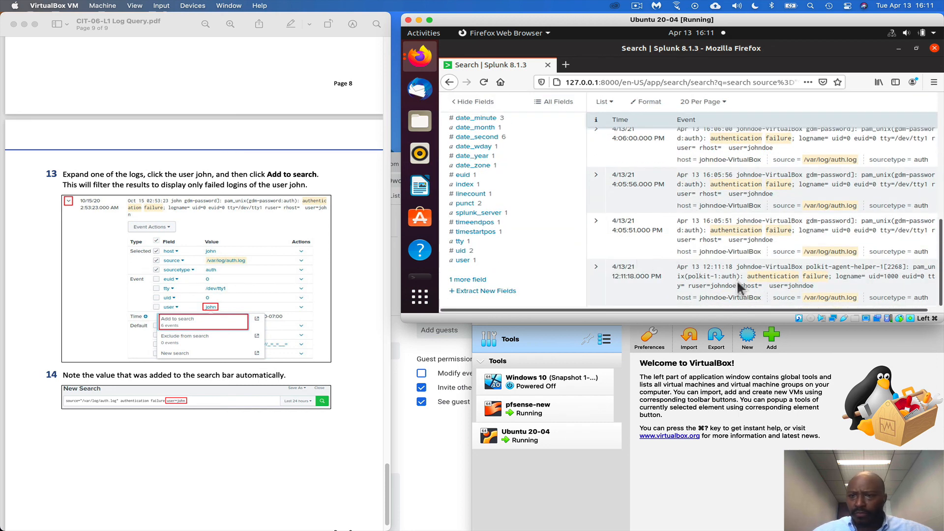
{"action": "scroll", "coordinate": [355, 421], "scroll_direction": "down", "scroll_amount": 2}
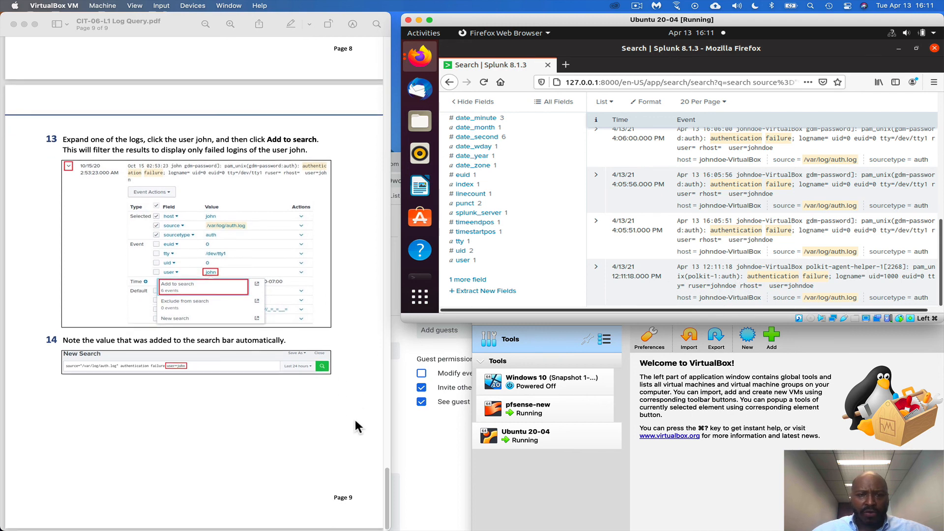